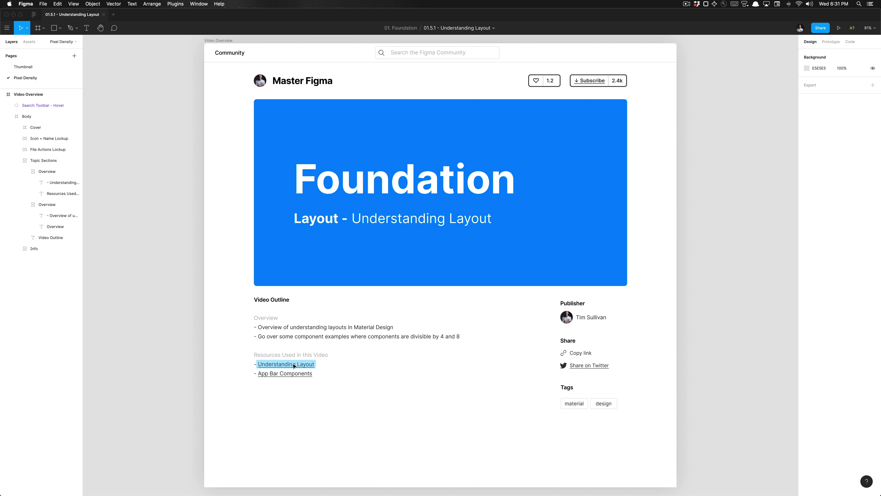
- Open the Understanding Layout link from the Figma outline as material.io's guide in Chrome
mouse_move(294, 366)
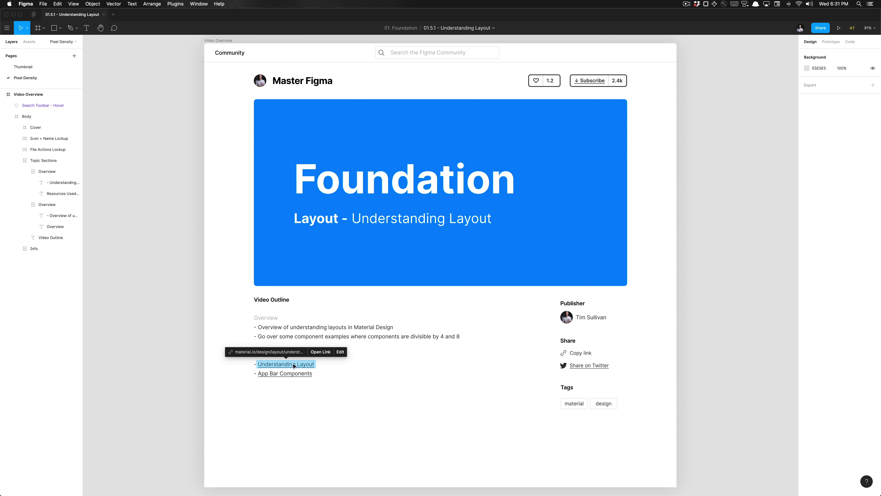
click(293, 365)
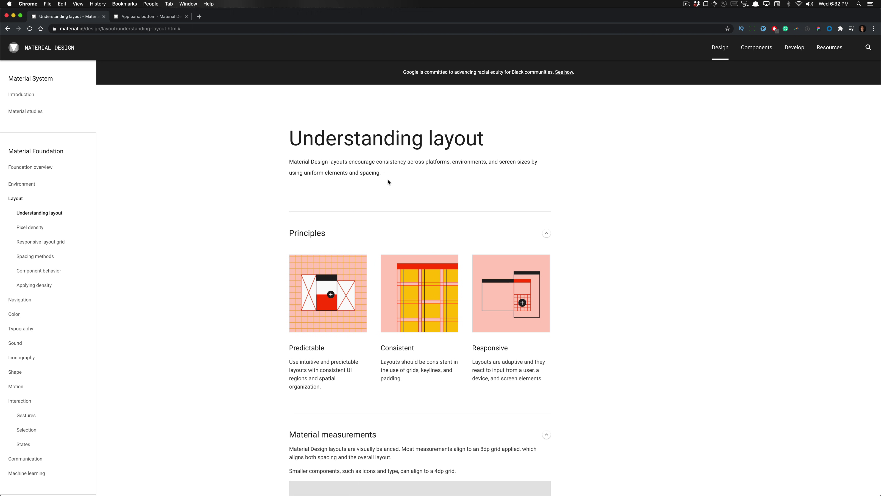
- Scroll the Understanding layout page past Principles to Material measurements and the Responsive layout grid
scroll(388, 182, down, 5)
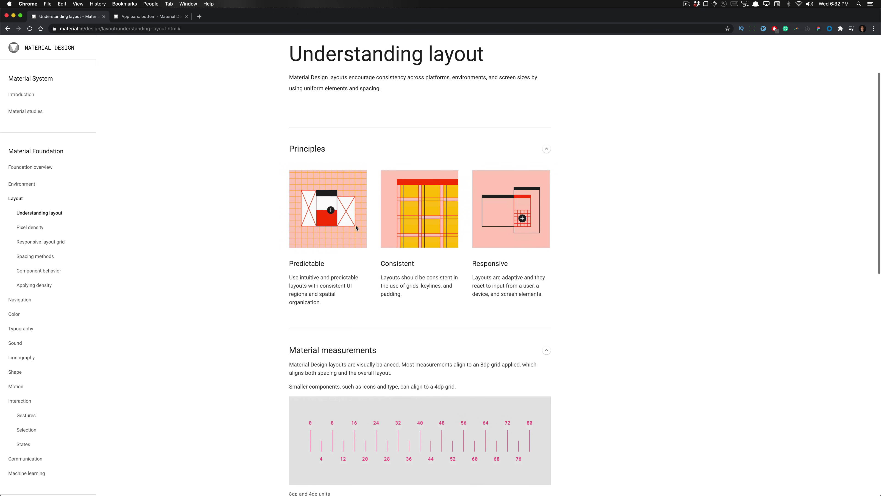
double_click(309, 262)
scroll(311, 268, up, 1)
click(311, 278)
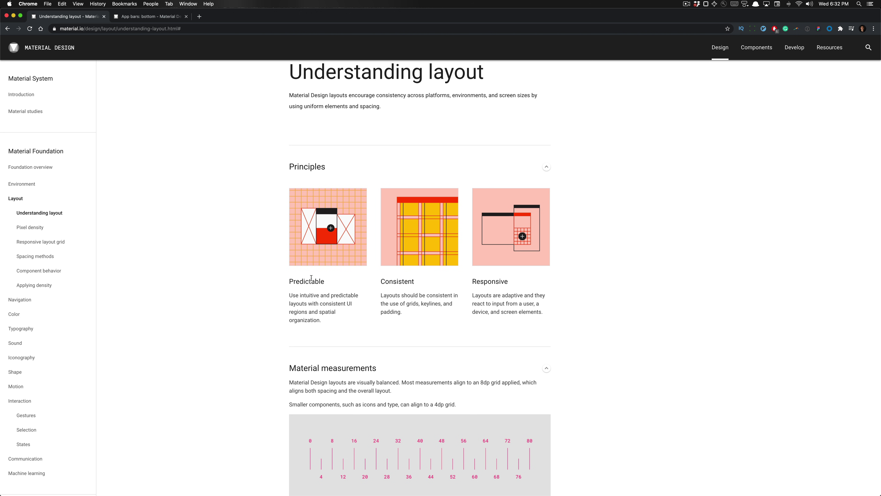
scroll(307, 305, down, 3)
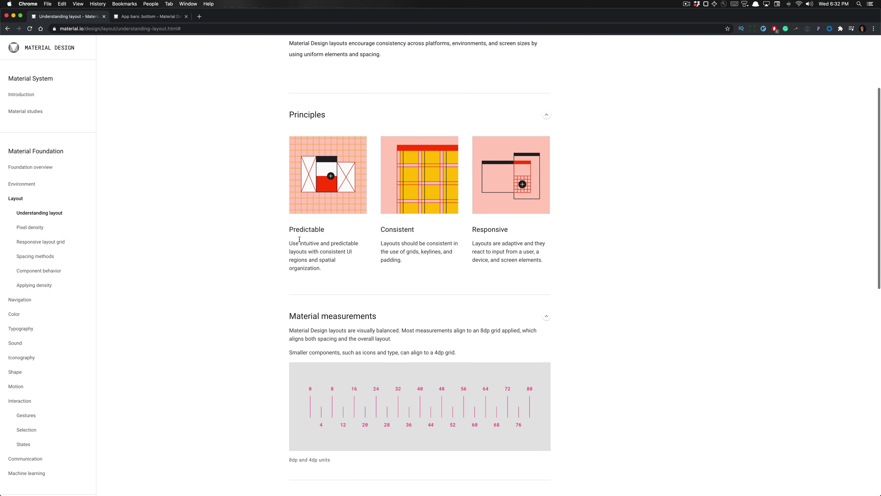
scroll(346, 259, down, 2)
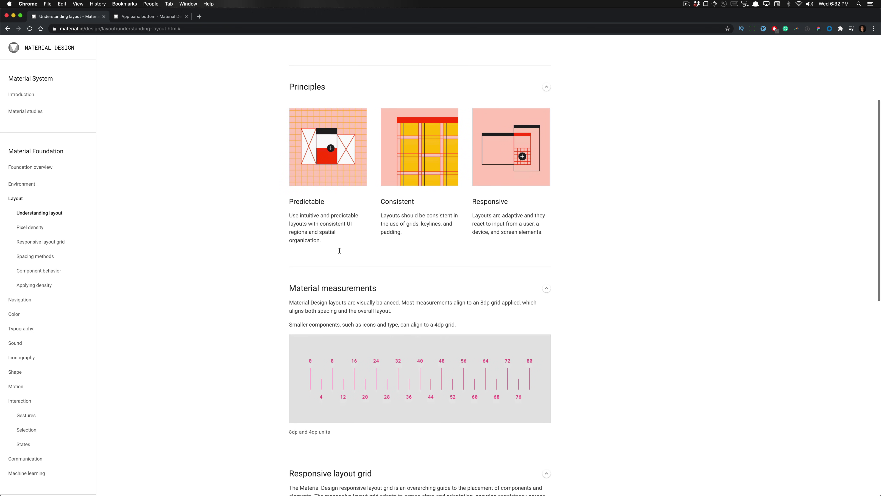
scroll(331, 238, down, 1)
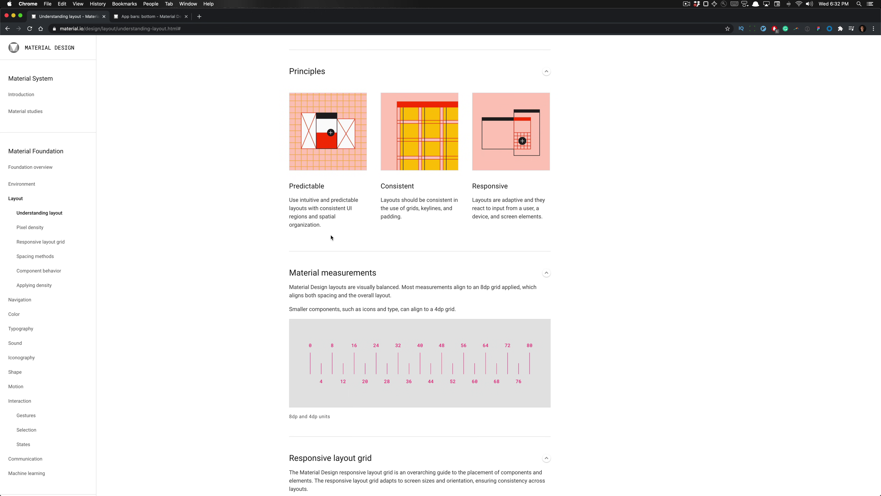
scroll(331, 238, down, 1)
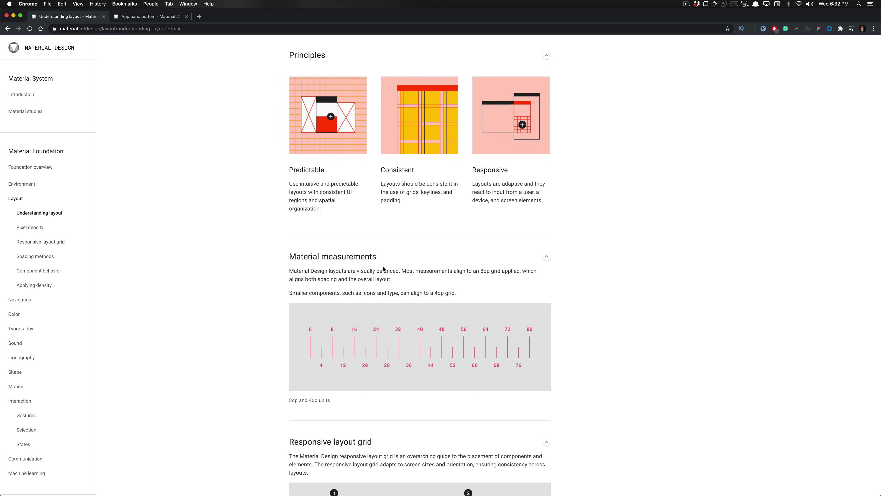
scroll(406, 193, down, 5)
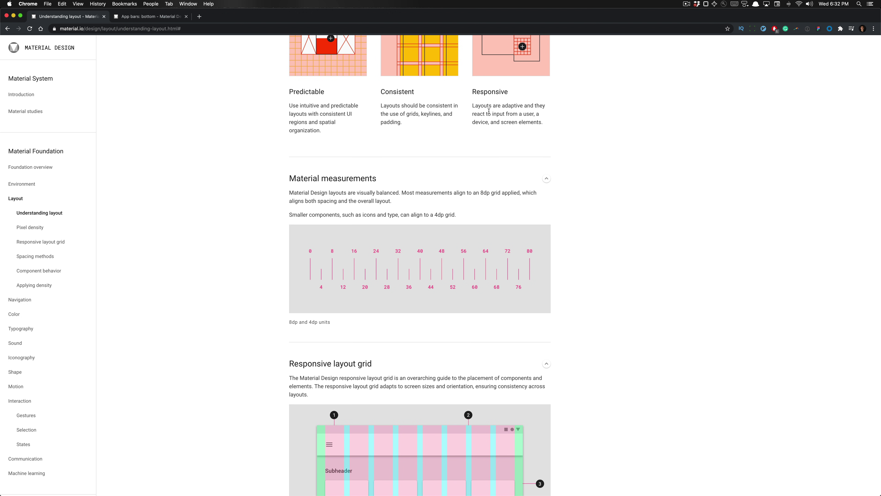
scroll(476, 224, down, 3)
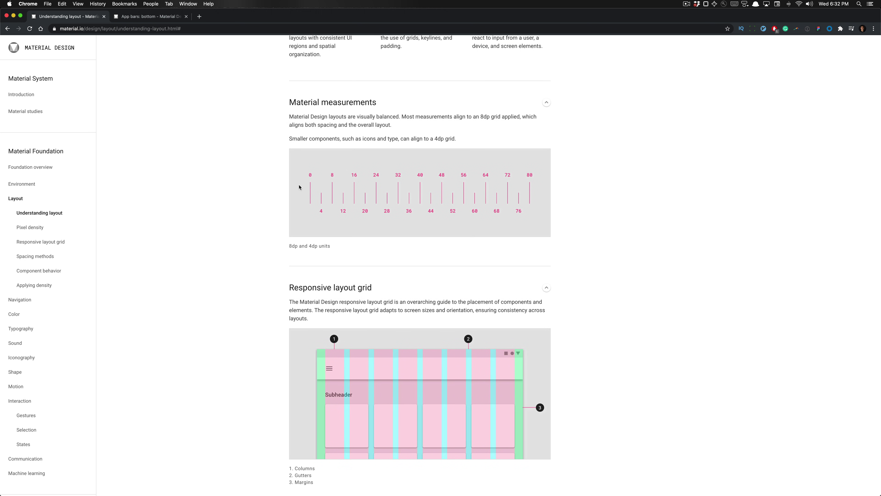
scroll(326, 186, down, 1)
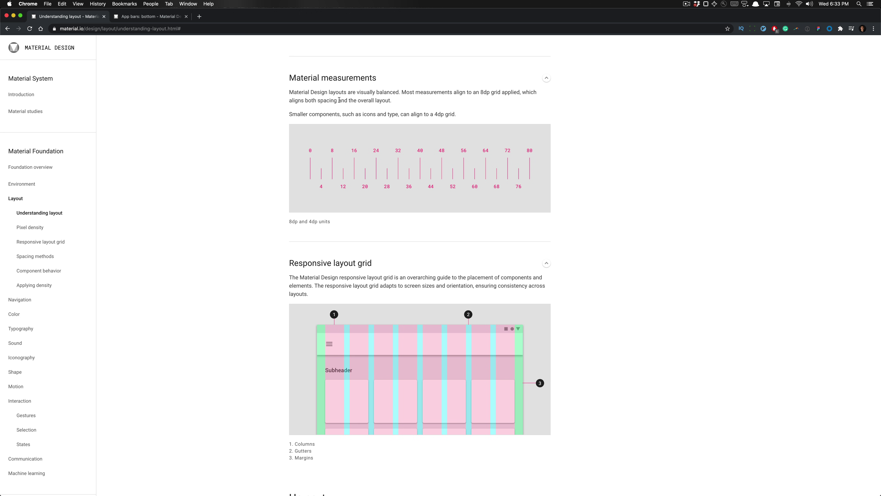
drag(338, 101, 394, 104)
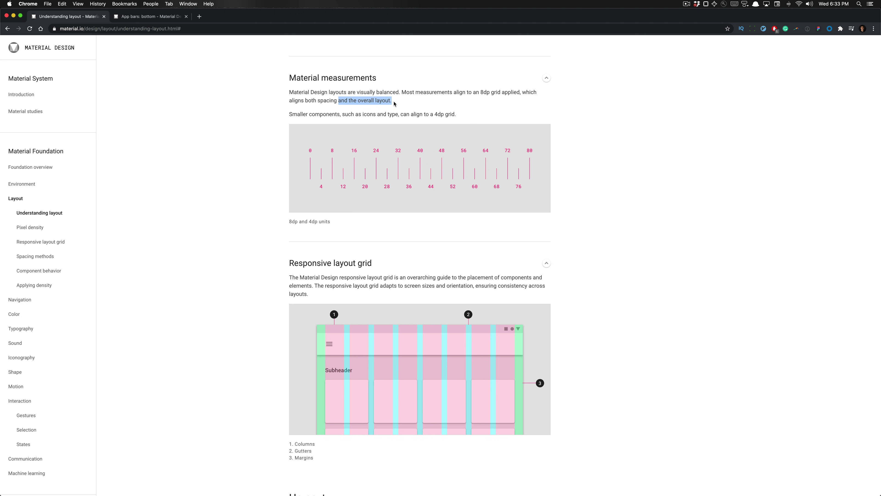
click(387, 105)
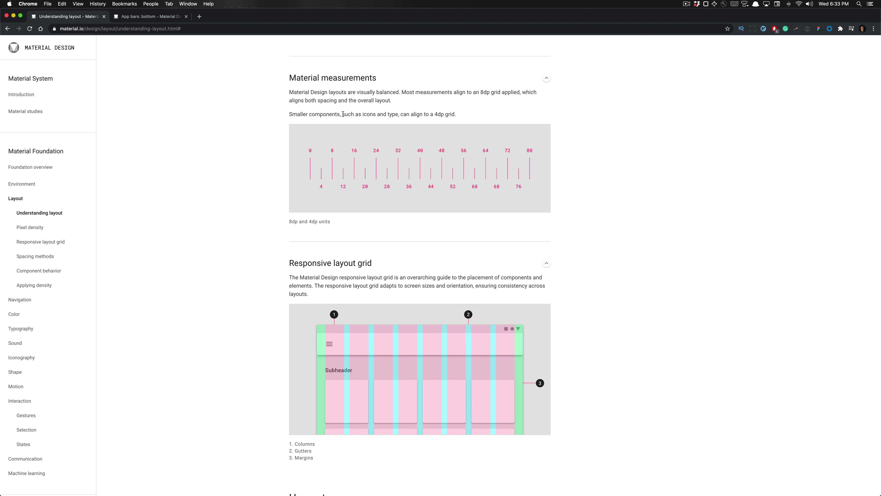
drag(343, 114, 431, 115)
click(435, 115)
- Draw a new frame right of Video Overview and size it to the MacBook Pro 1440×900 preset
key(super+Tab)
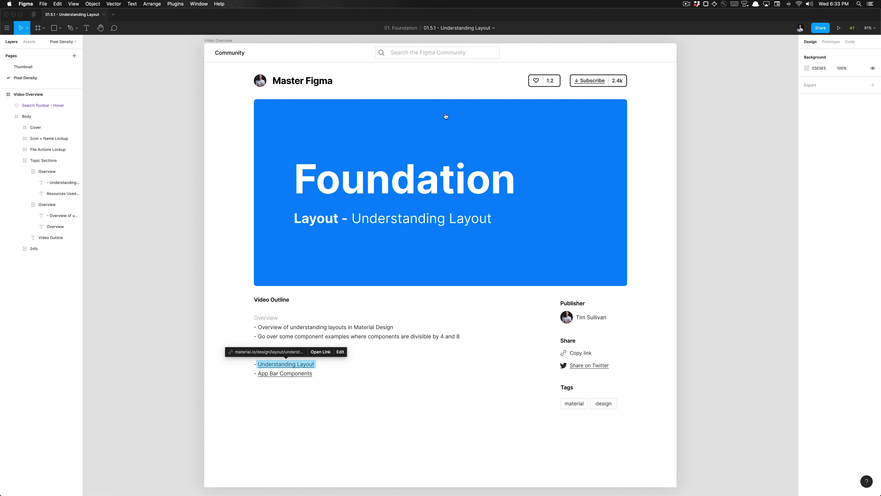
key(shift+1)
scroll(459, 118, up, 5)
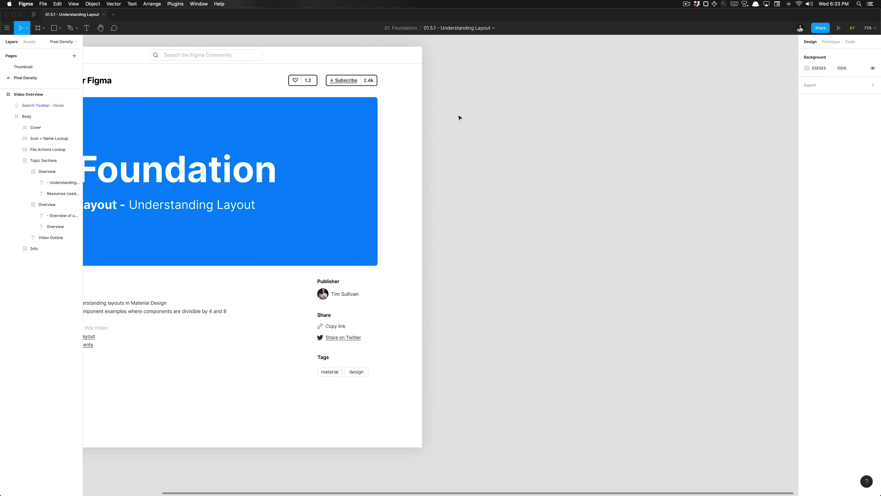
key(f)
drag(446, 61, 571, 200)
click(819, 71)
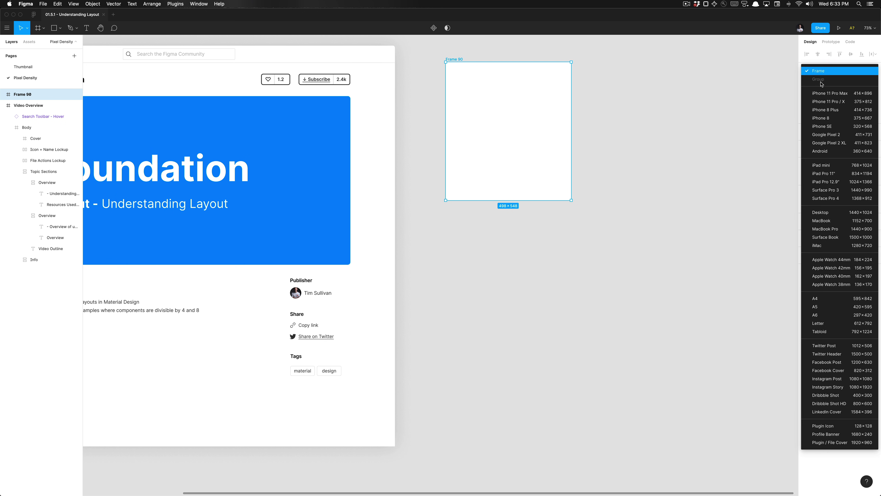
click(834, 229)
scroll(624, 166, right, 5)
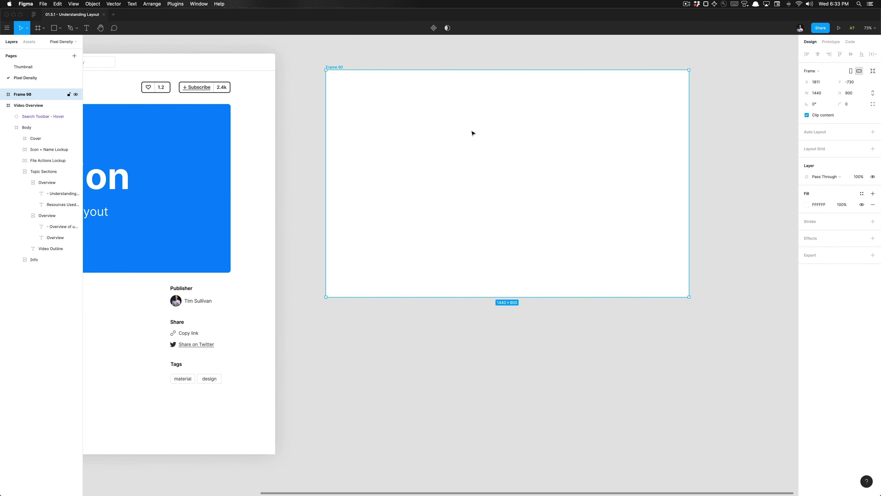
click(811, 73)
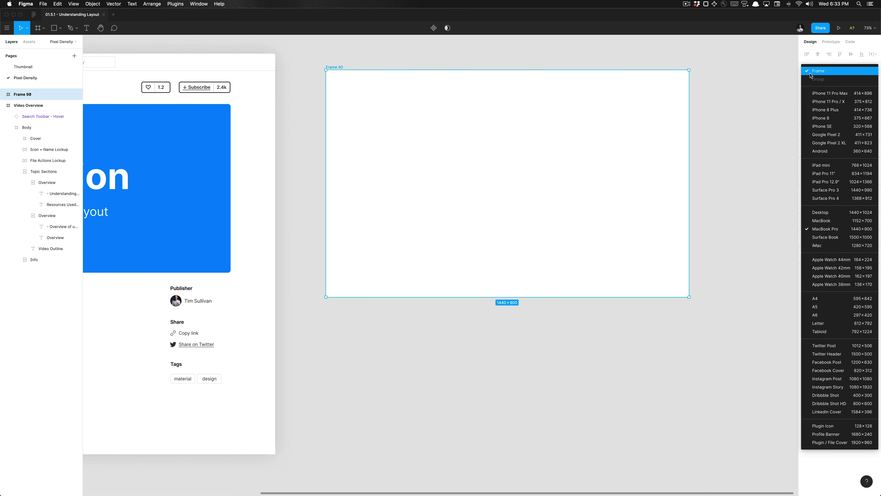
click(826, 229)
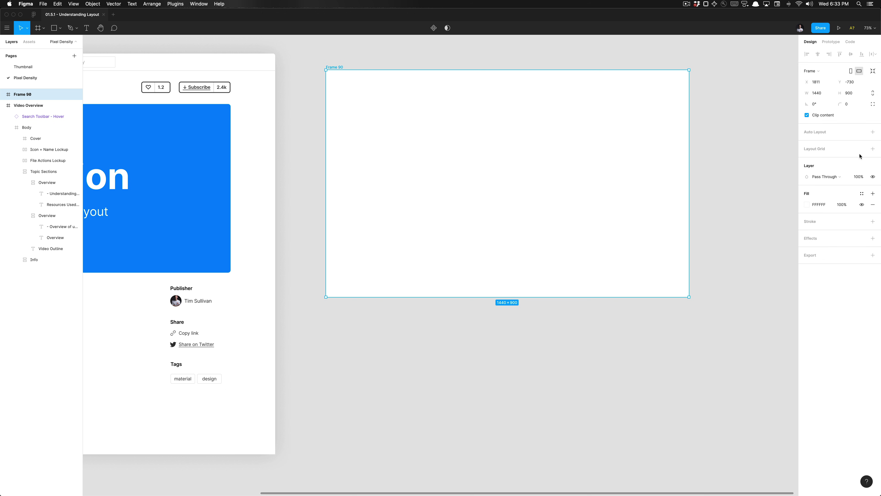
- Add a square Grid-type layout grid with 8px size to Frame 90
click(873, 148)
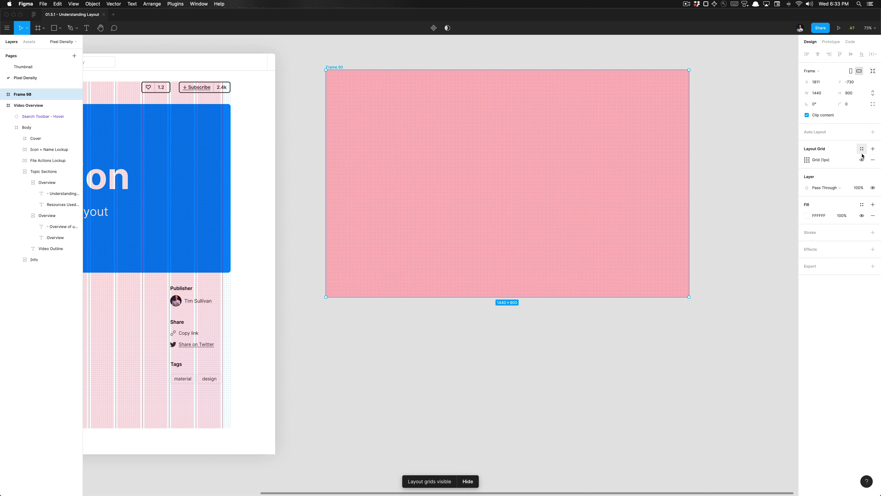
click(807, 160)
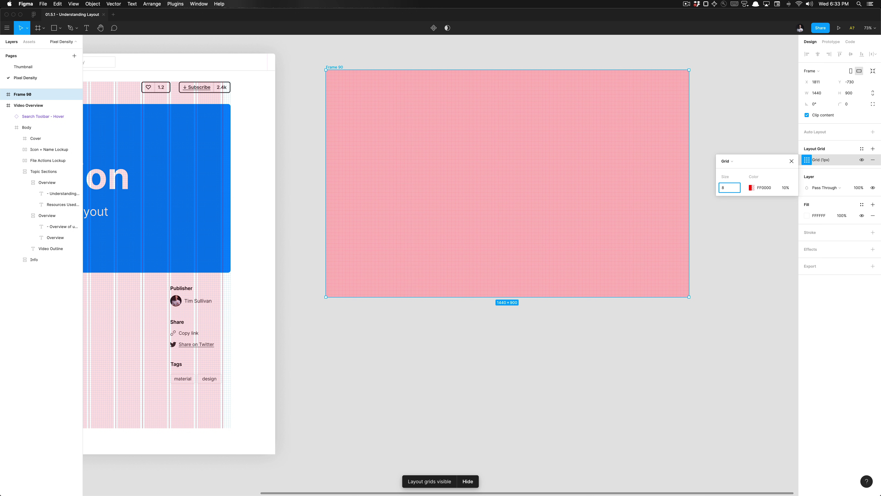
key(Return)
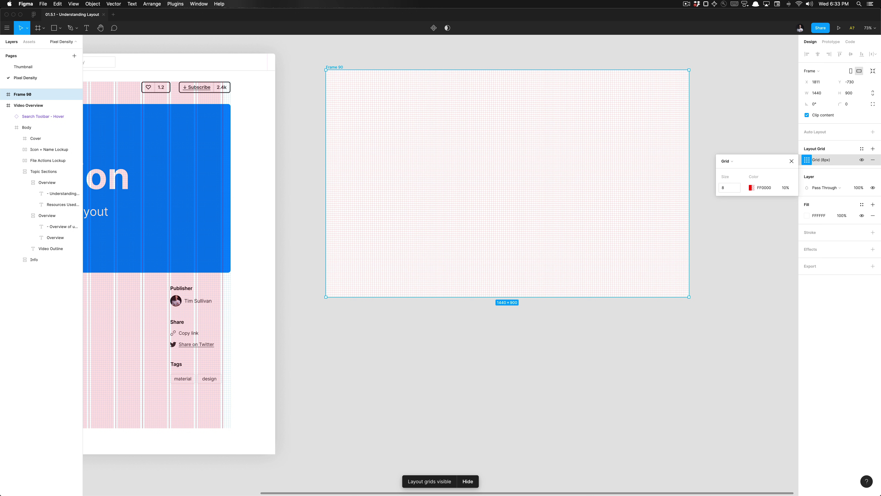
click(732, 163)
click(735, 162)
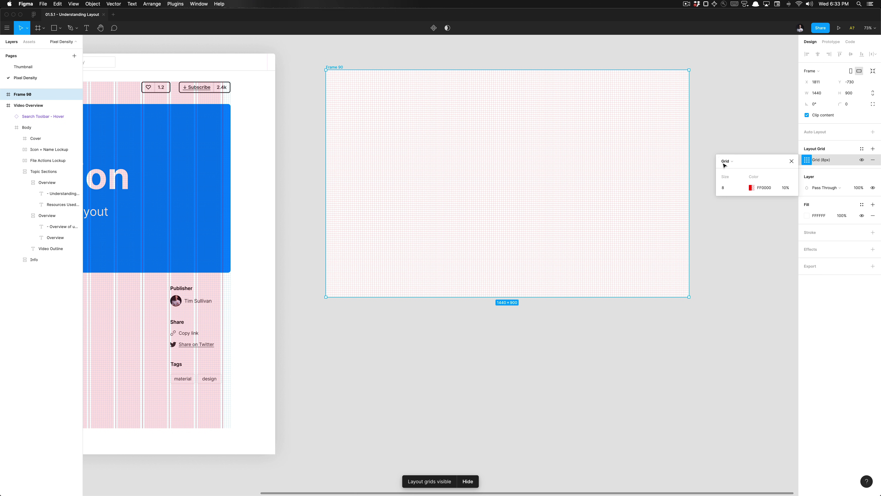
click(729, 188)
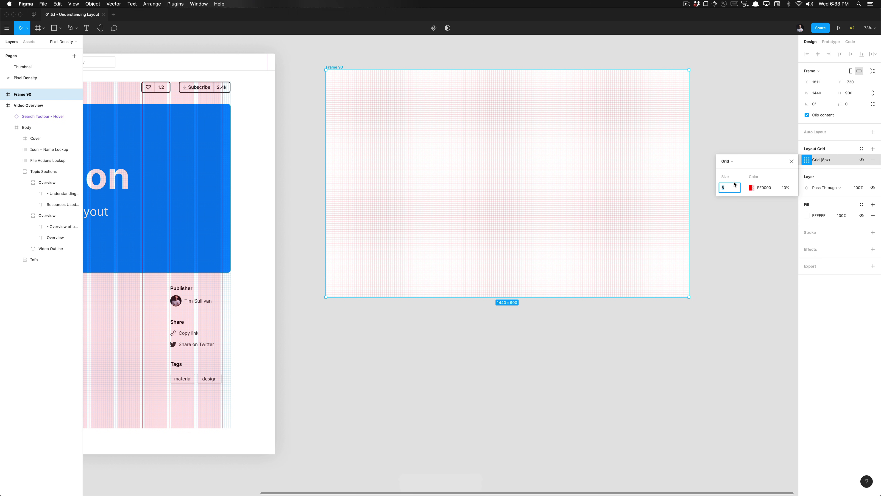
click(791, 161)
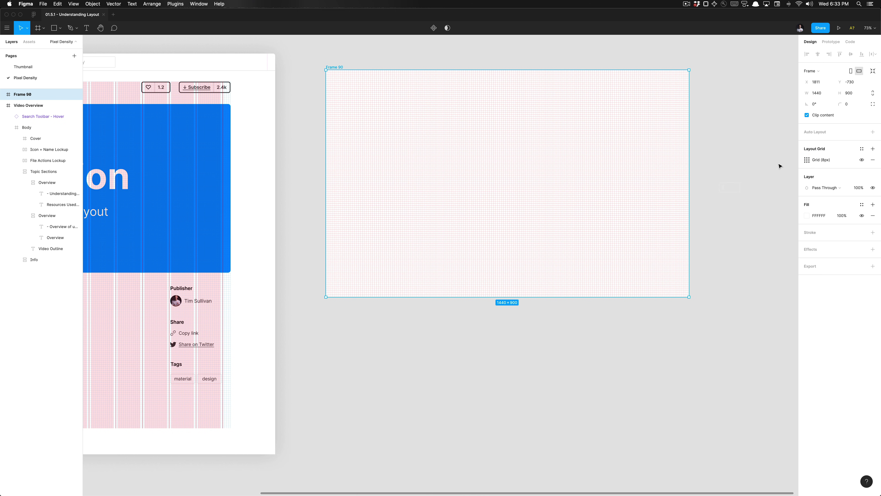
- Type trial text 'asdasdasd' in Frame 90, erase it, and reselect the frame
scroll(354, 86, up, 3)
scroll(354, 85, up, 5)
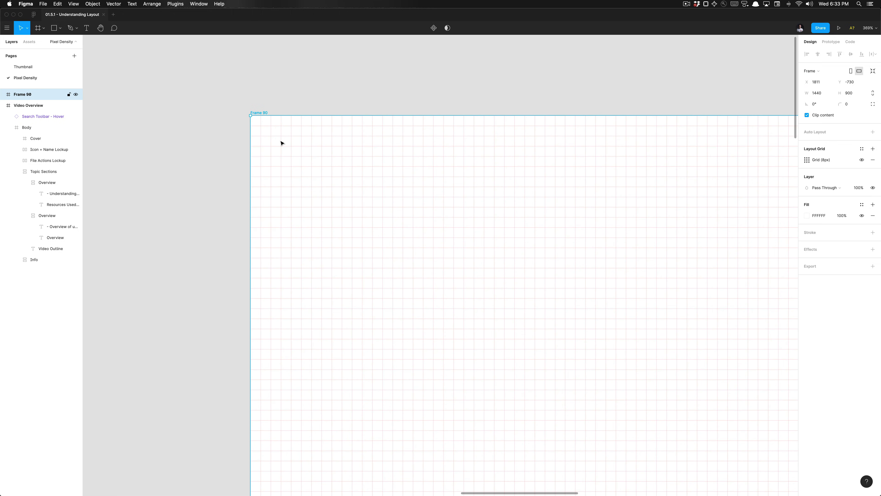
scroll(185, 156, up, 5)
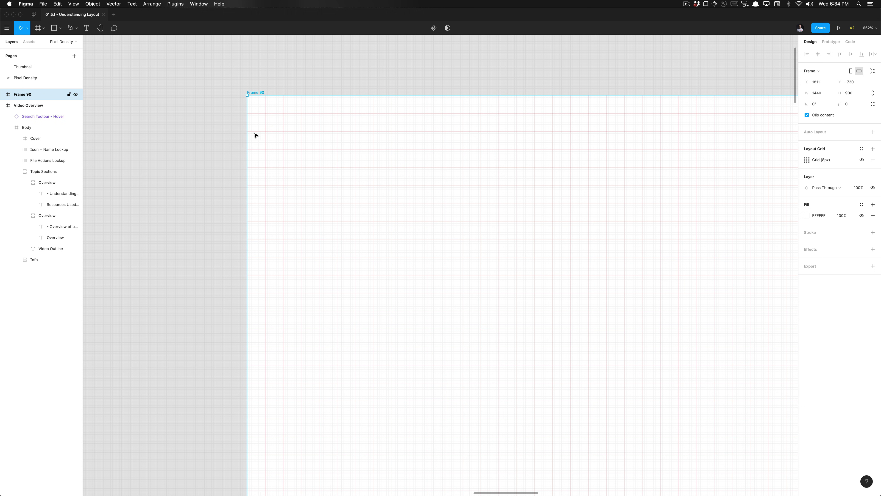
scroll(290, 146, down, 10)
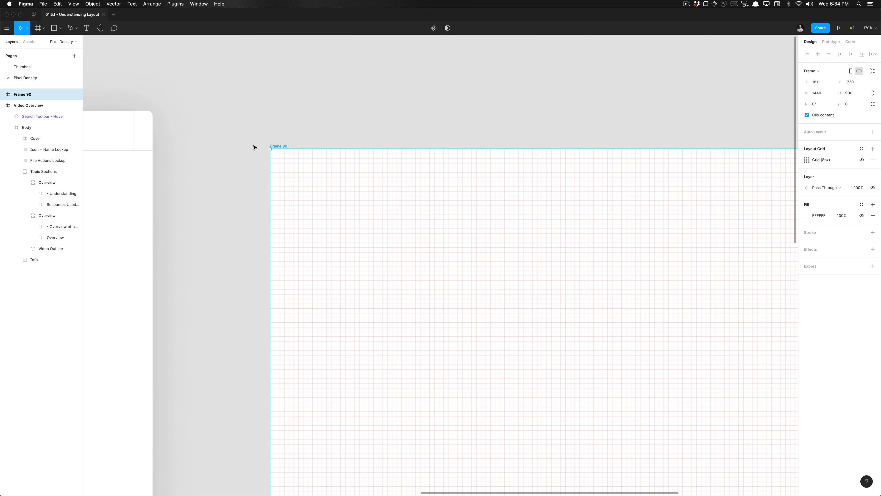
scroll(293, 172, down, 2)
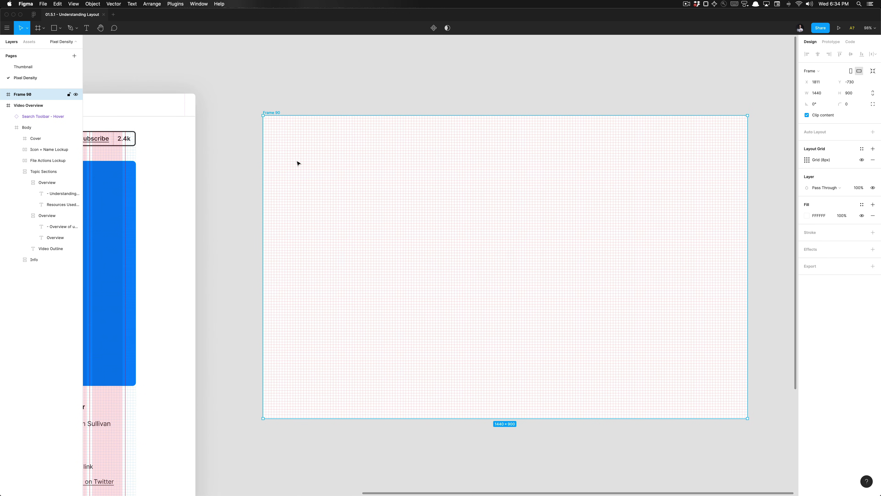
key(t)
drag(282, 150, 330, 178)
text(asdasdasd)
key(super+a)
key(BackSpace)
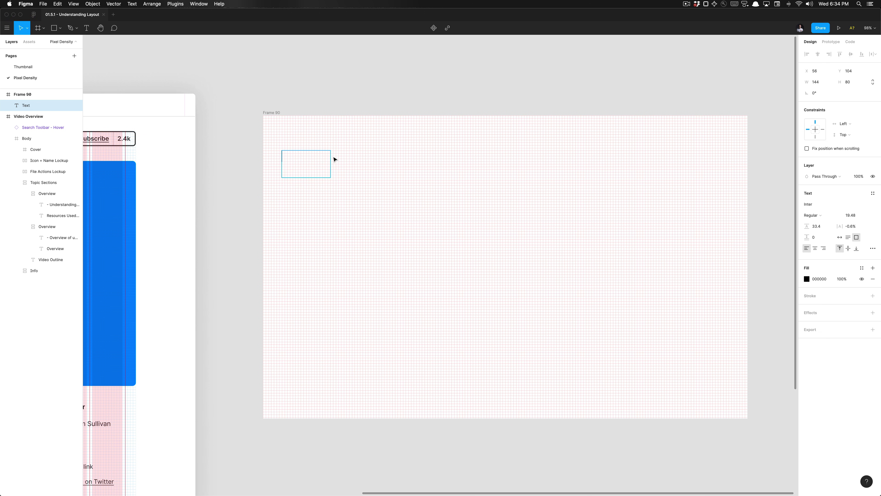
key(Escape)
key(Escape)
scroll(324, 109, down, 5)
click(335, 140)
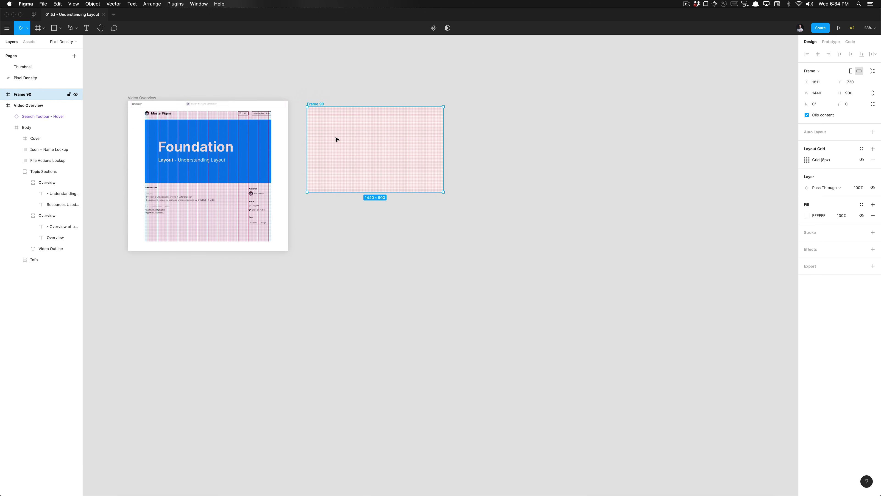
scroll(336, 140, up, 3)
scroll(337, 138, left, 2)
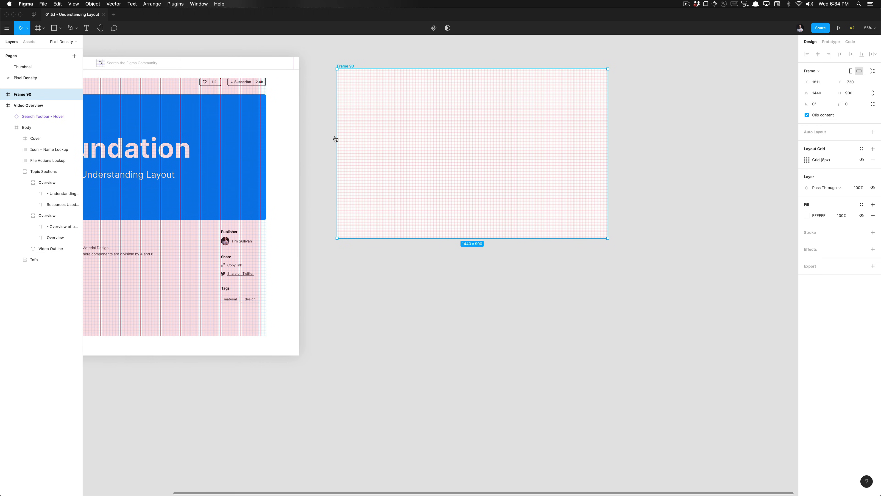
key(super+Tab)
key(super+Tab)
- Add 'asdasdasd' sample text near Frame 90's top-left with auto width and 32 height
key(t)
drag(361, 83, 429, 118)
text(asdasdasd)
key(Escape)
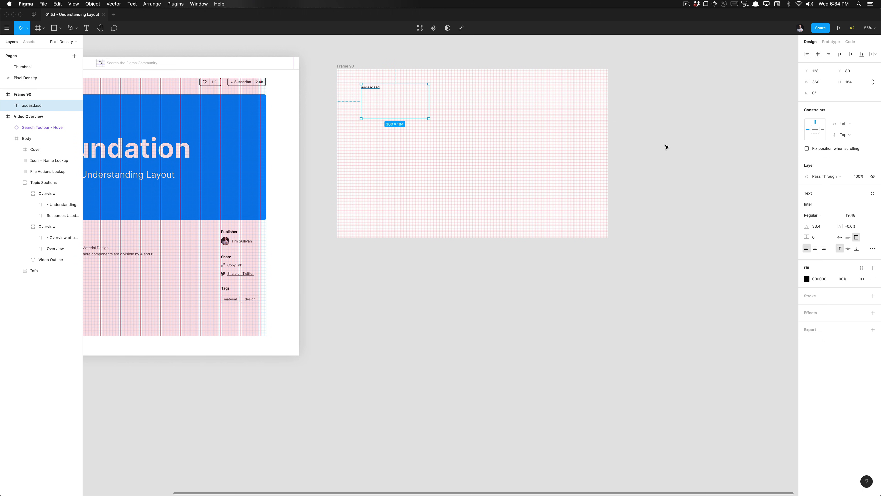
click(840, 238)
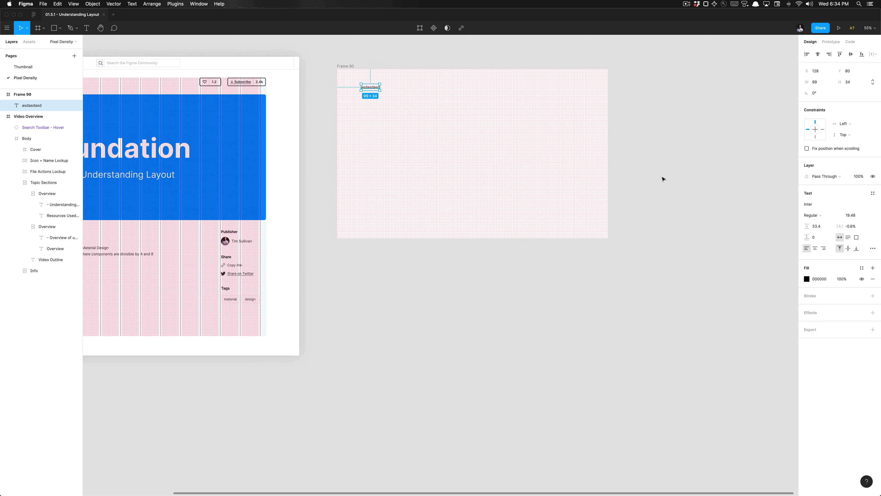
scroll(378, 98, up, 10)
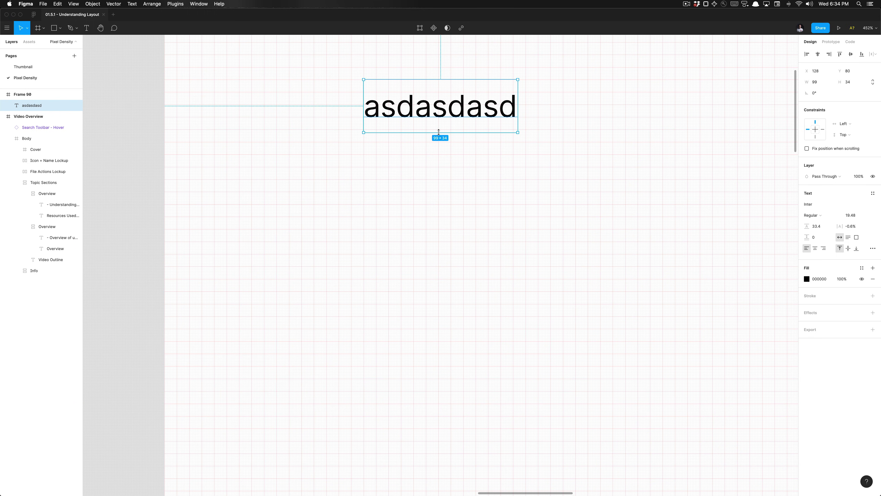
drag(438, 132, 442, 179)
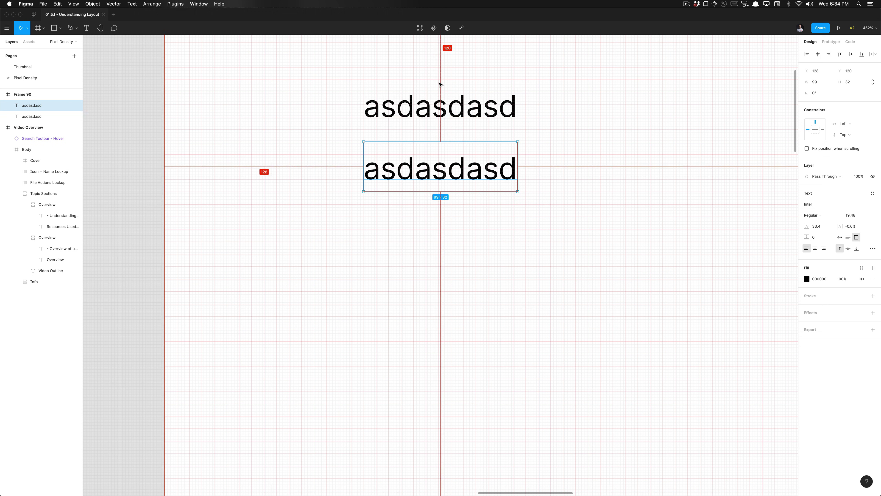
- Duplicate the sample text, then select all three test texts and delete them
scroll(442, 110, down, 5)
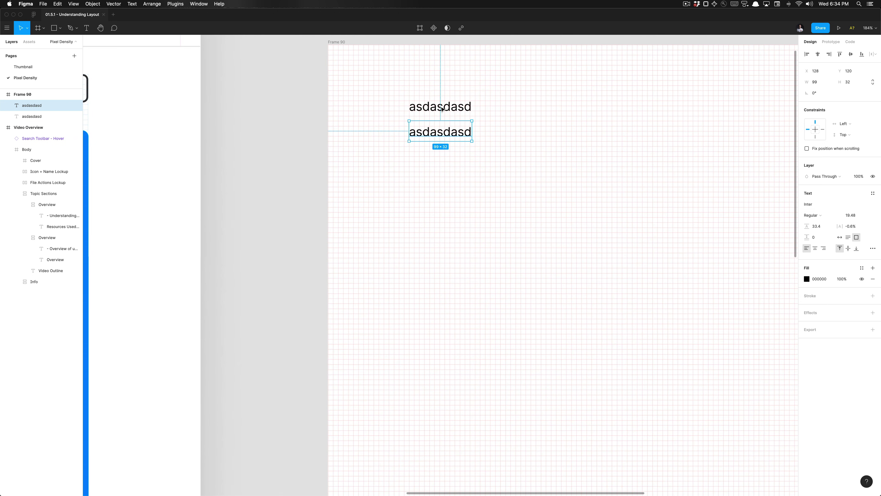
key(super+d)
shift+click(443, 133)
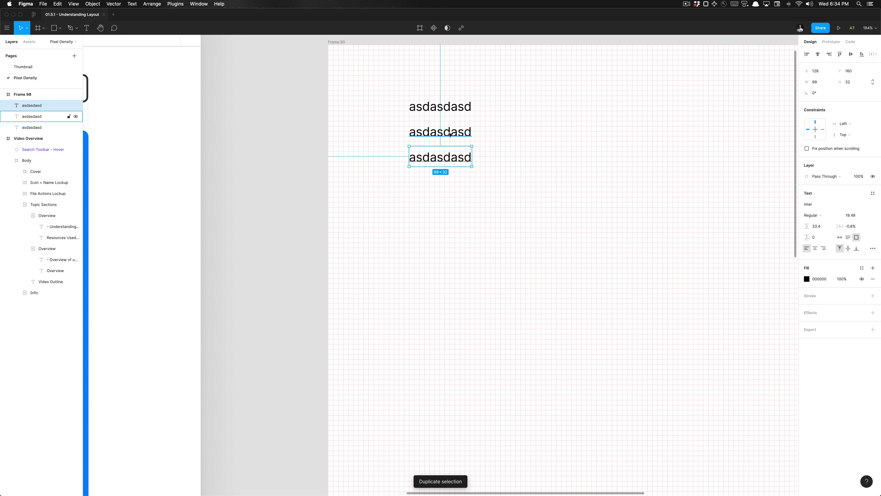
shift+click(450, 112)
key(Delete)
scroll(450, 112, down, 5)
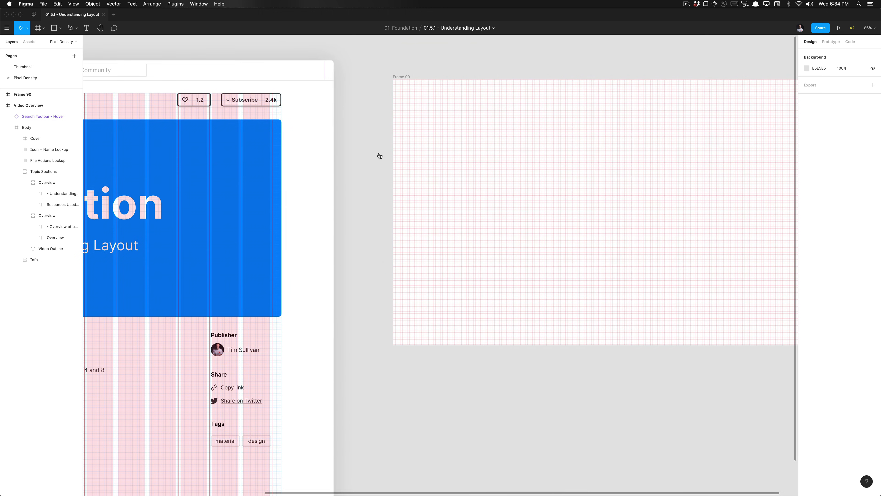
- Read the Material page's measurements section on the 8dp and 4dp grids
key(super+Tab)
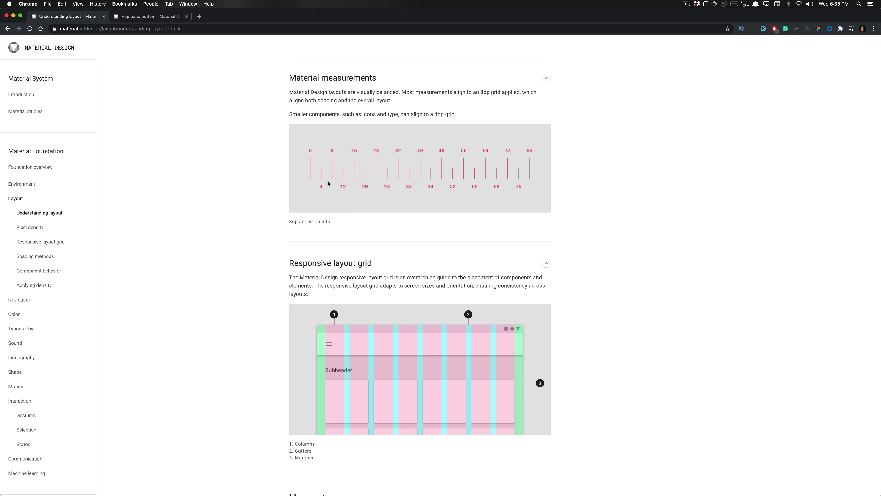
triple_click(352, 114)
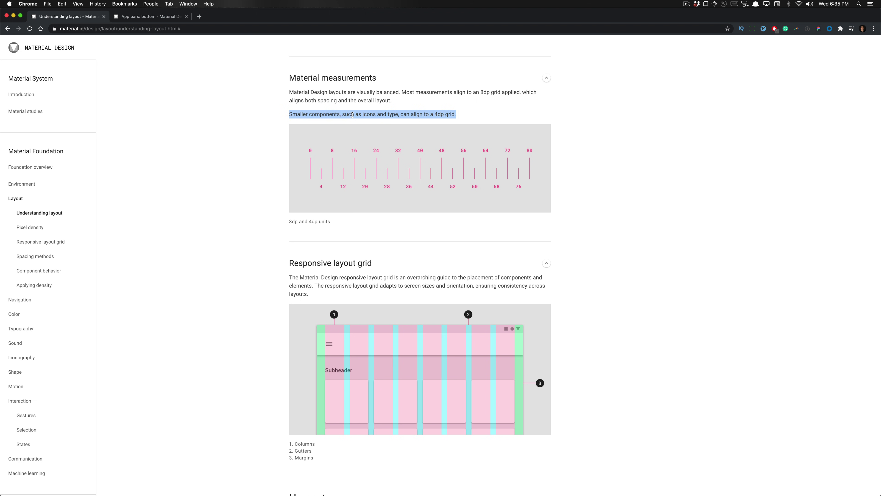
double_click(364, 114)
click(364, 114)
scroll(364, 114, down, 3)
scroll(332, 169, down, 2)
scroll(301, 214, up, 5)
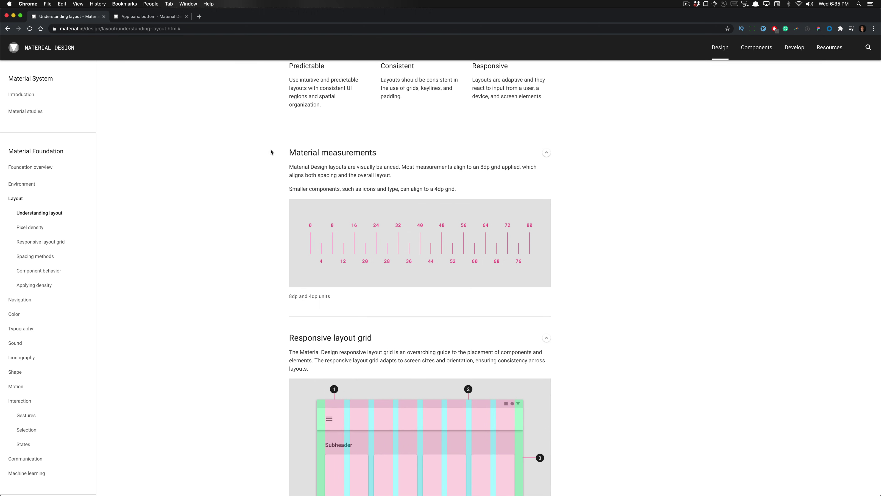
- Scroll to the Responsive layout grid and read about grid adaptation, columns and gutters
scroll(291, 183, down, 3)
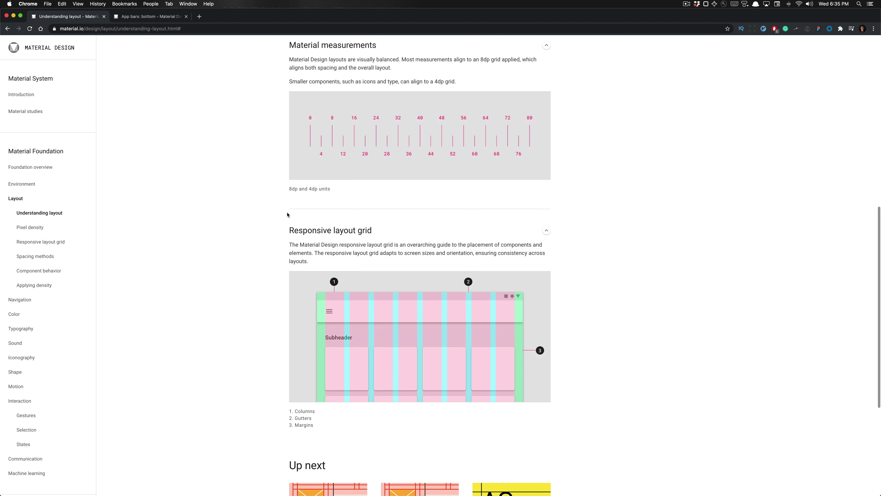
scroll(342, 194, down, 2)
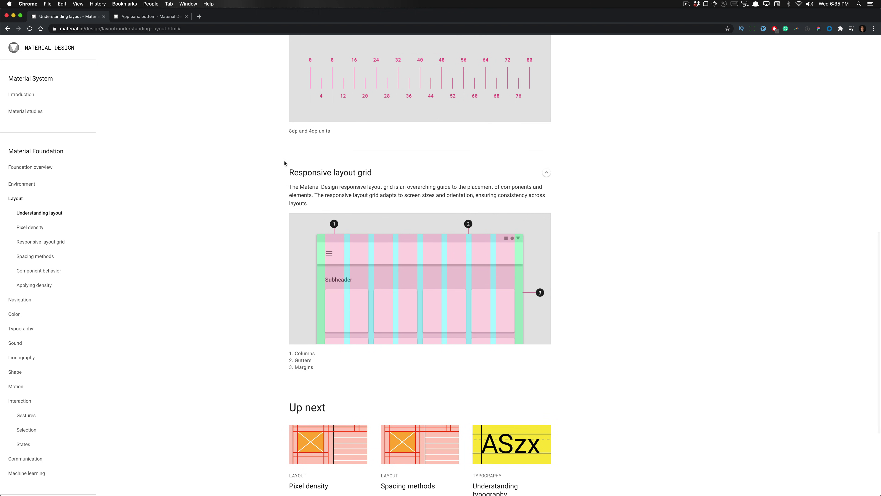
scroll(332, 121, down, 2)
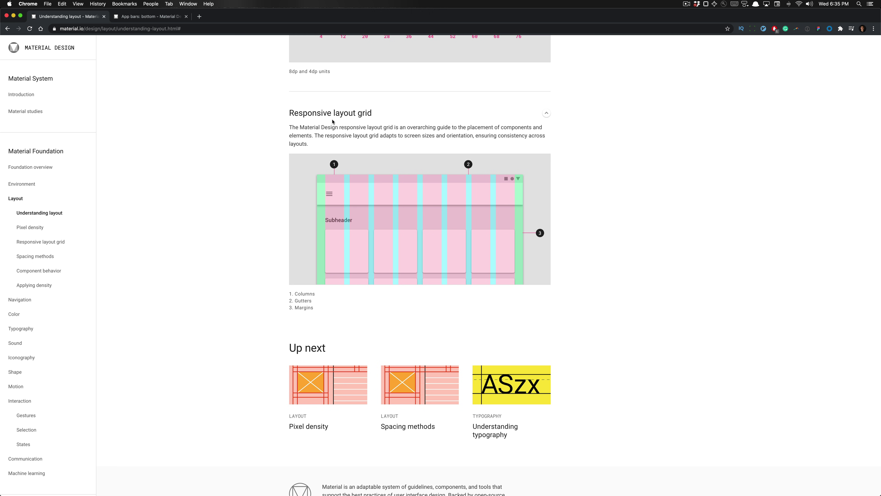
scroll(332, 121, down, 1)
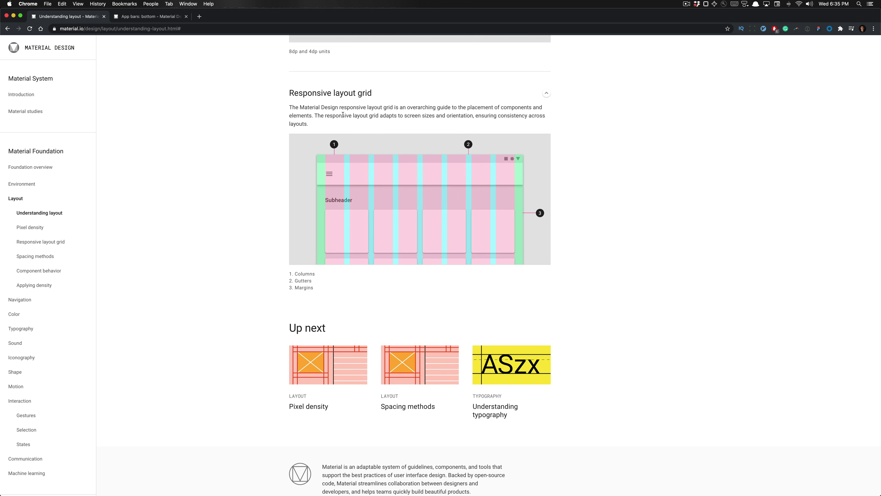
drag(342, 115, 393, 123)
click(393, 123)
scroll(307, 281, down, 1)
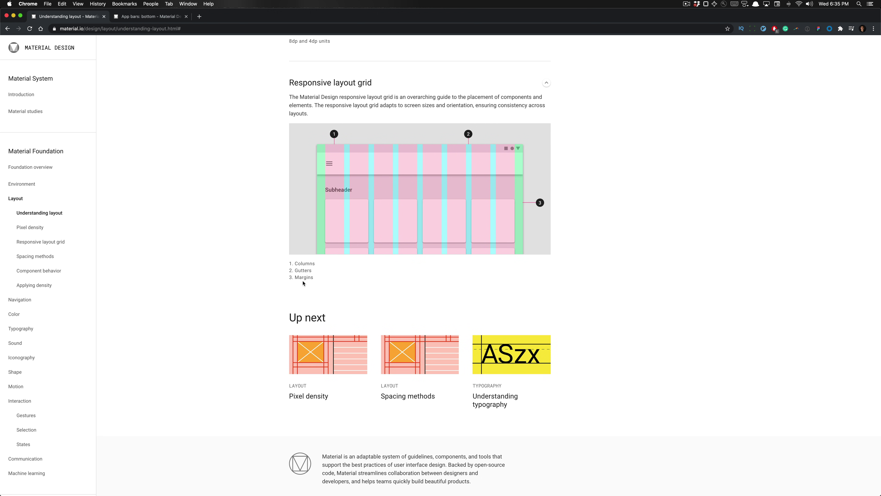
drag(301, 270, 311, 271)
click(316, 274)
- Rename Frame 90 to '8dp Baseline Grid'
drag(303, 278, 322, 281)
click(322, 281)
key(super+Tab)
click(459, 158)
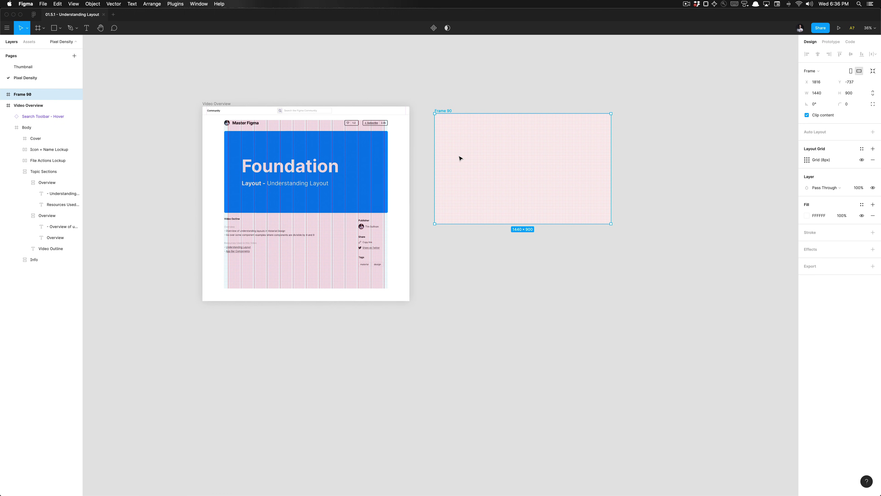
scroll(459, 158, up, 2)
key(super+r)
text(8dp Baseline Grid)
key(Return)
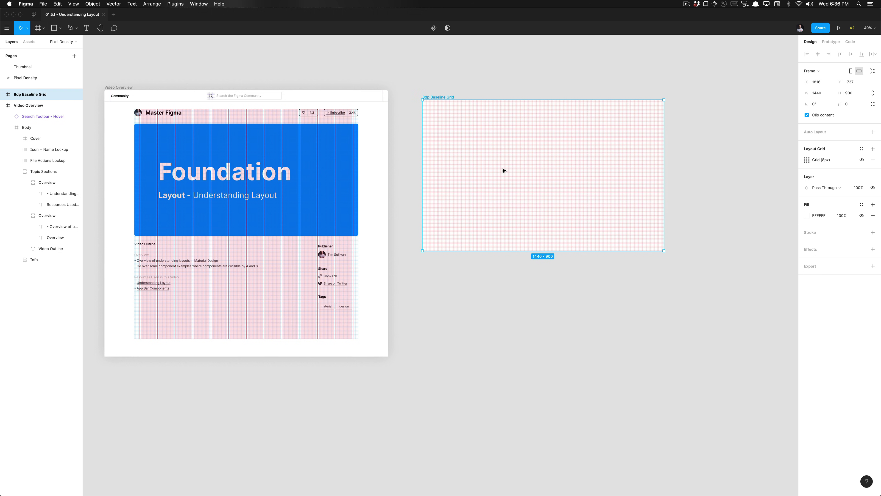
- Move the frame down and place a MacBook Pro-sized copy of it to the right
drag(490, 147, 492, 197)
scroll(479, 194, right, 5)
alt+drag(390, 163, 629, 165)
scroll(659, 156, right, 5)
click(824, 72)
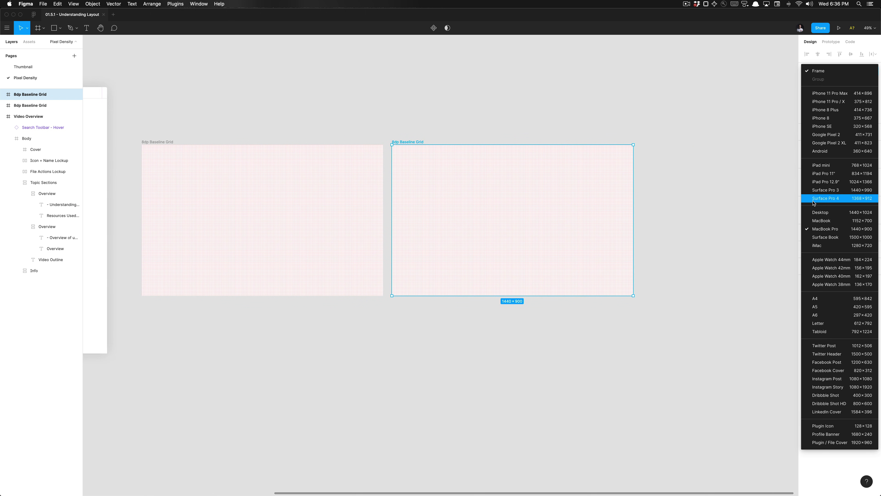
click(817, 229)
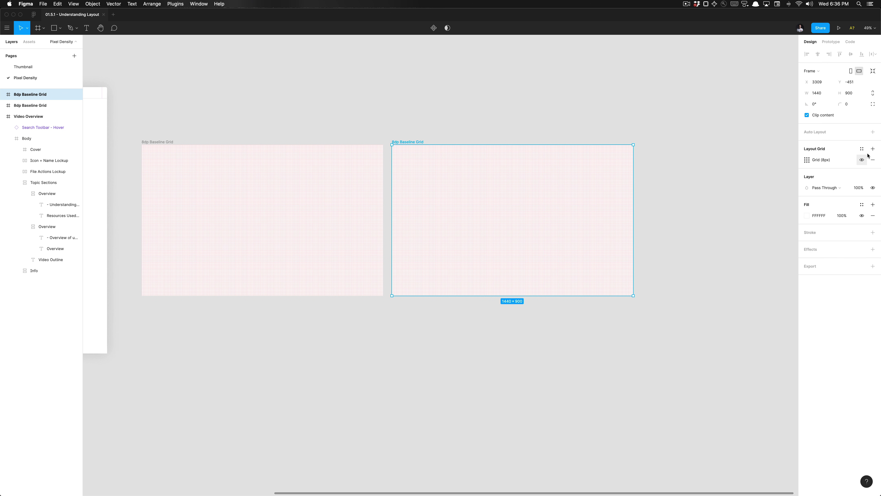
- Add a second layout grid to the copy and make it Columns with Stretch alignment
click(873, 148)
click(807, 161)
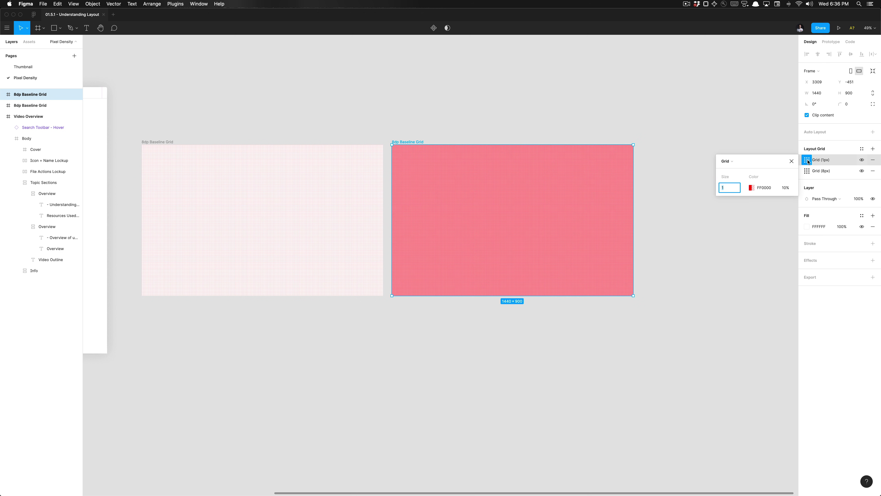
click(727, 161)
click(731, 169)
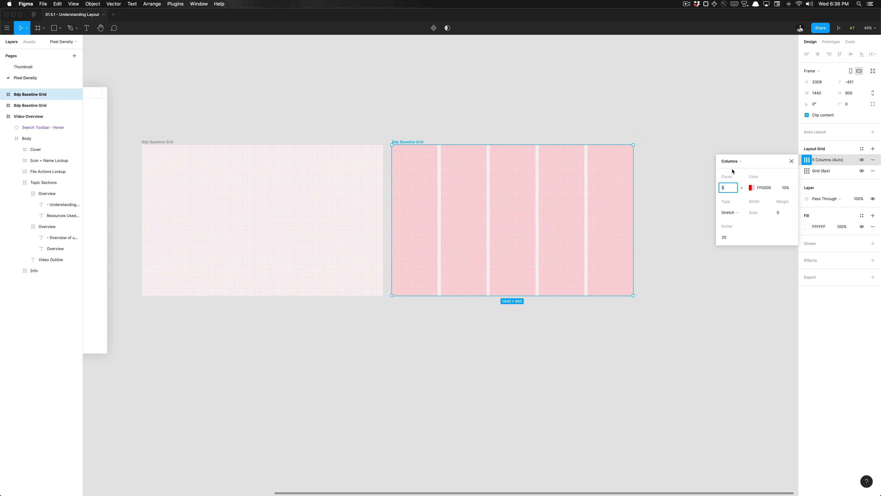
click(734, 218)
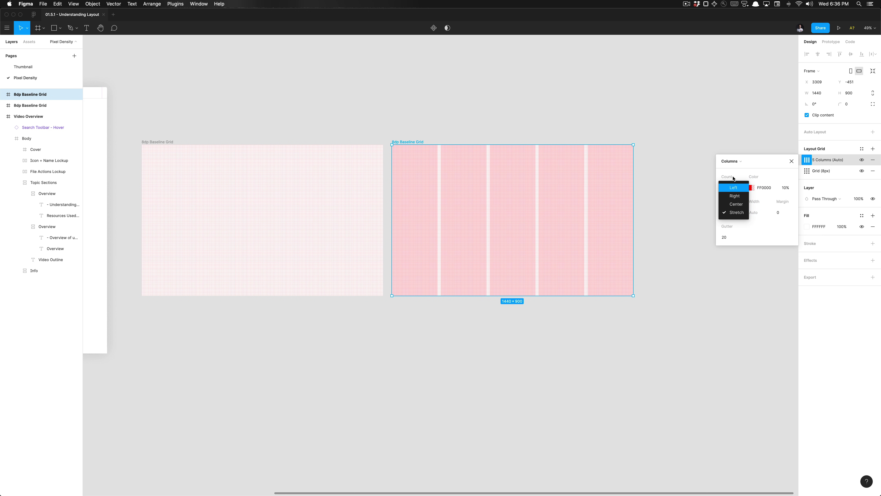
click(740, 216)
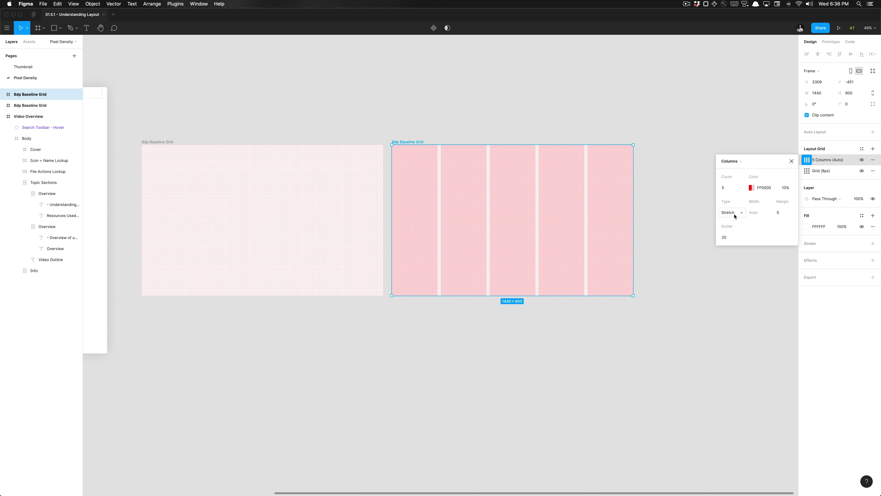
- Set the column count to 8 and raise the column tint to about 31%
click(732, 189)
text(12)
key(Return)
key(super+Tab)
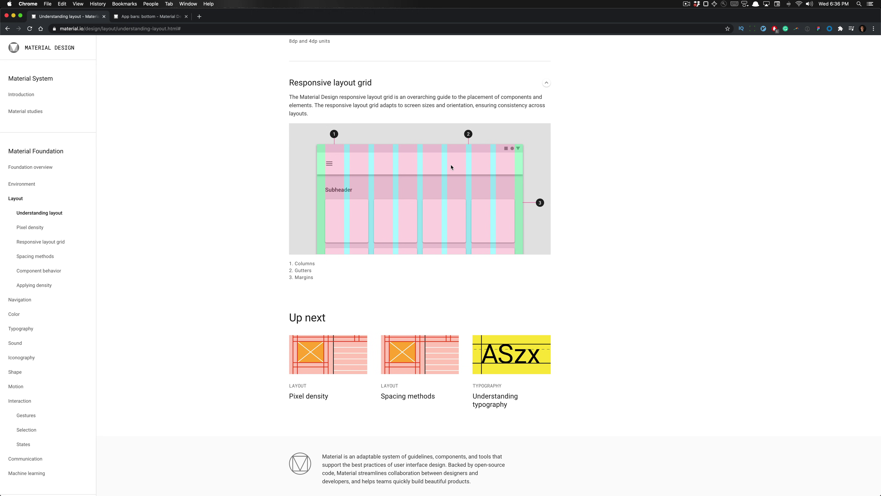
key(super+Tab)
click(736, 189)
text(8)
key(Return)
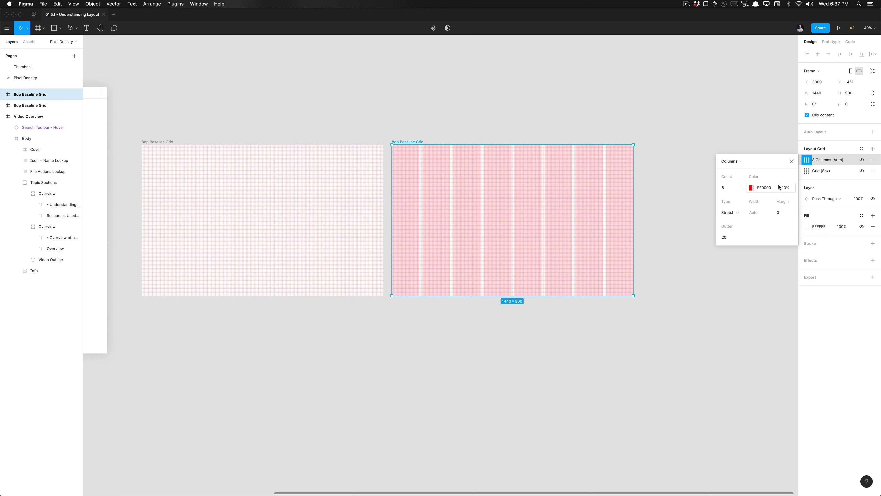
drag(784, 187, 798, 187)
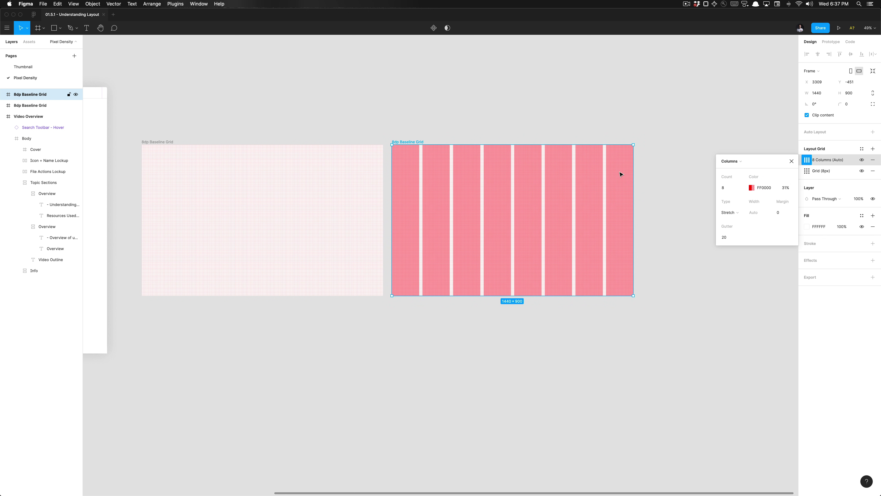
key(super+Tab)
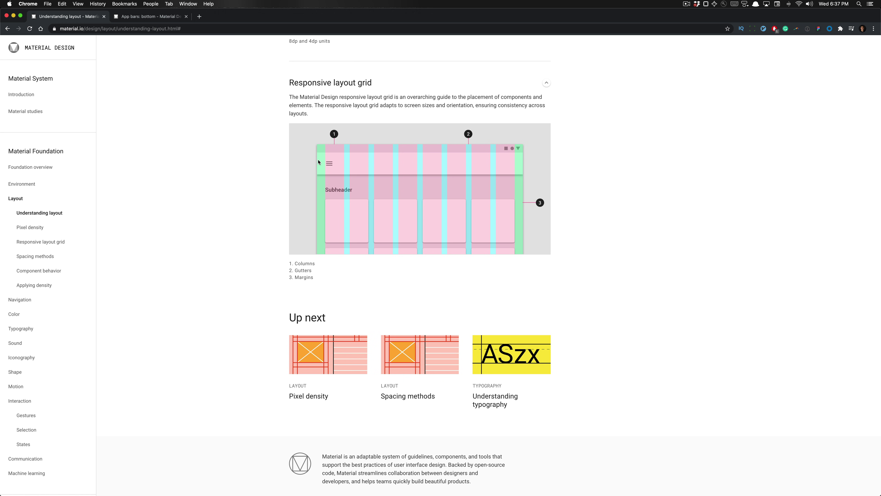
- Give the column grid a 24 px margin
drag(291, 277, 312, 277)
click(312, 277)
key(super+Tab)
click(782, 213)
text(24)
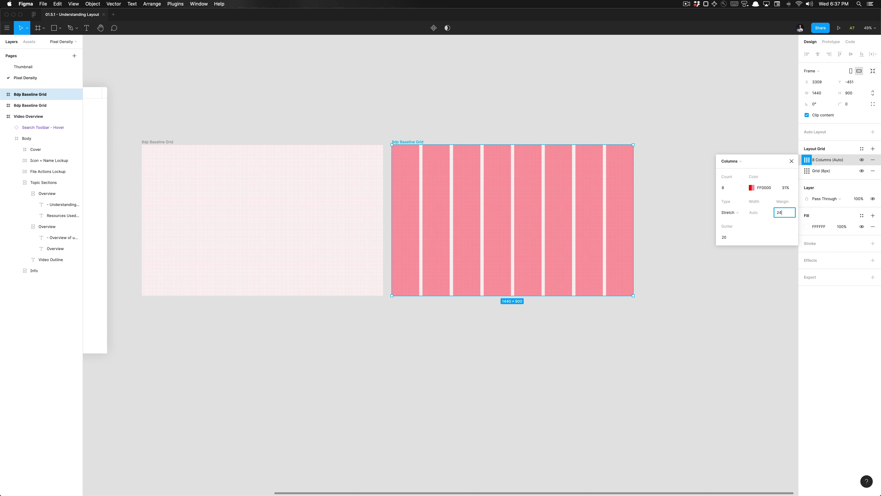
key(Return)
- Set the column gutter to 16 px and close the grid settings
scroll(628, 170, up, 5)
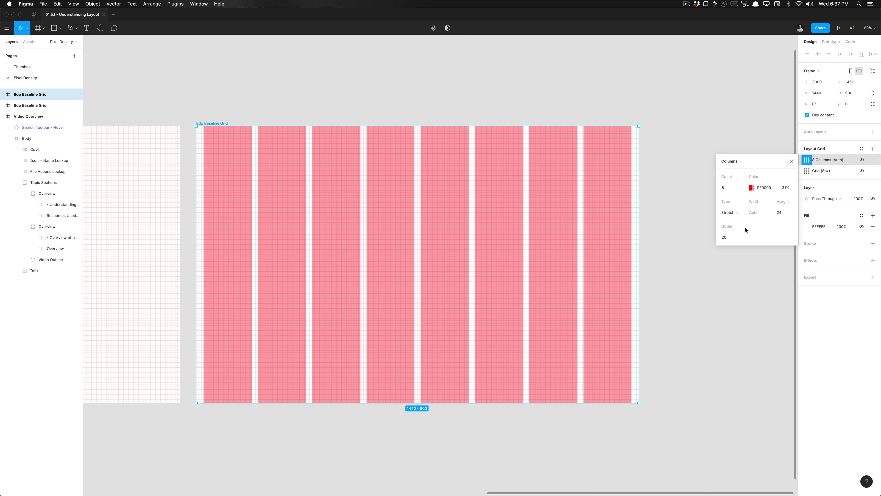
click(731, 234)
text(16)
key(Return)
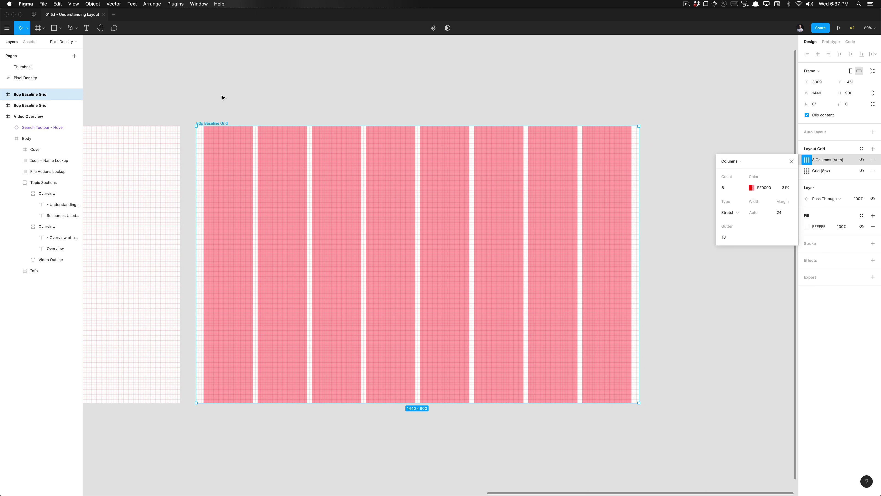
scroll(238, 134, up, 5)
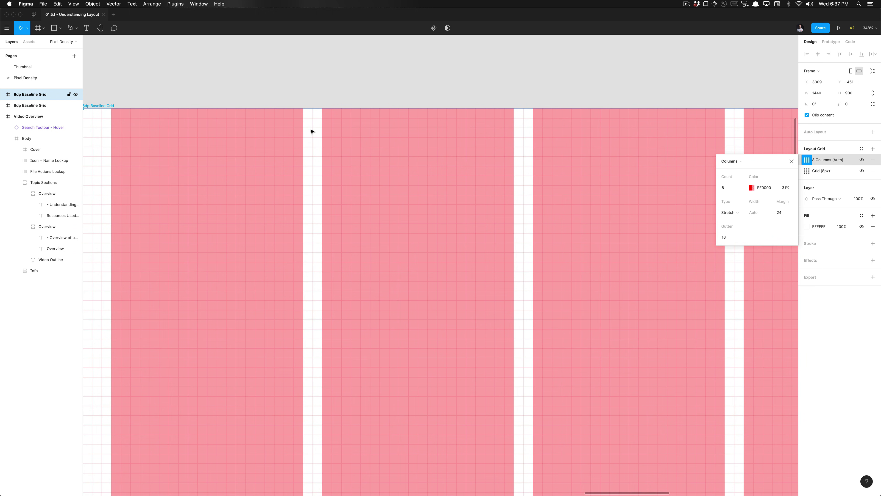
scroll(311, 131, up, 5)
scroll(311, 132, down, 10)
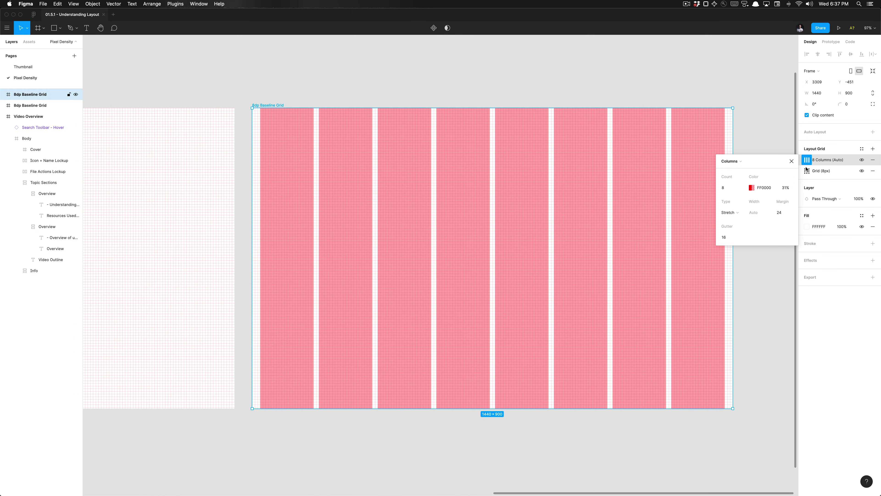
click(791, 161)
scroll(700, 173, down, 3)
scroll(659, 159, right, 2)
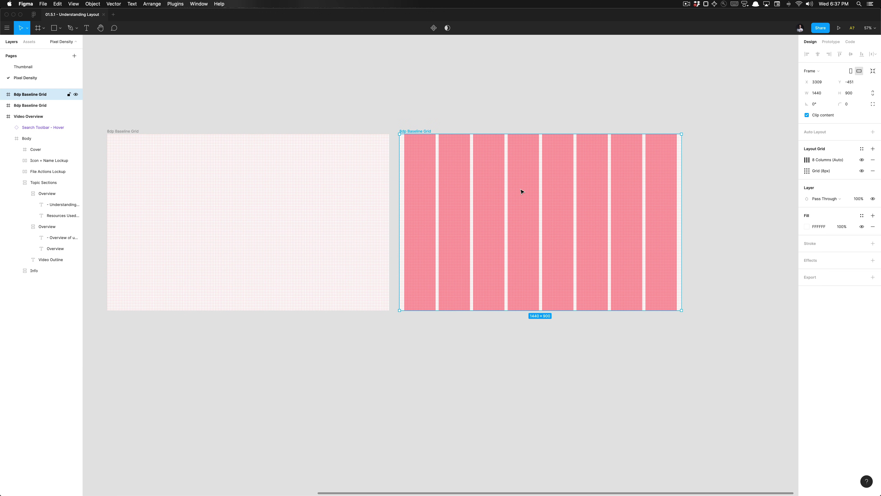
scroll(522, 191, right, 8)
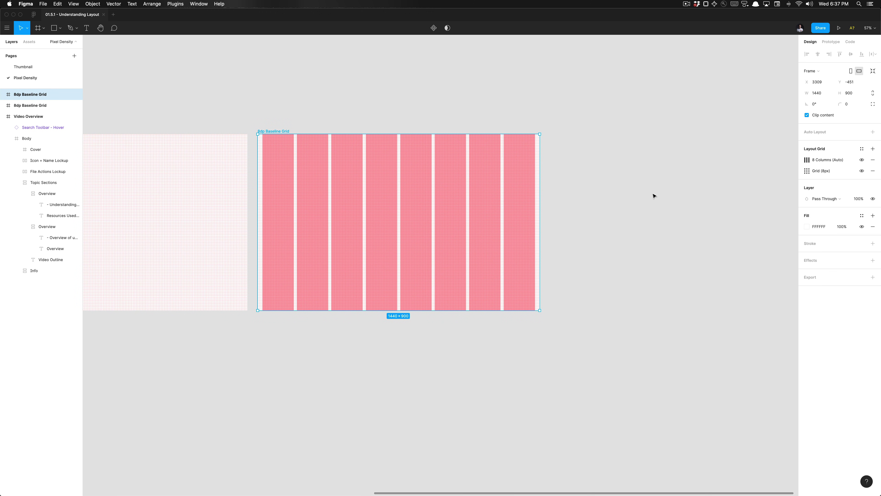
- Drag the frame's corner out to about 1644×1096 and watch the 8 columns widen
drag(539, 310, 514, 309)
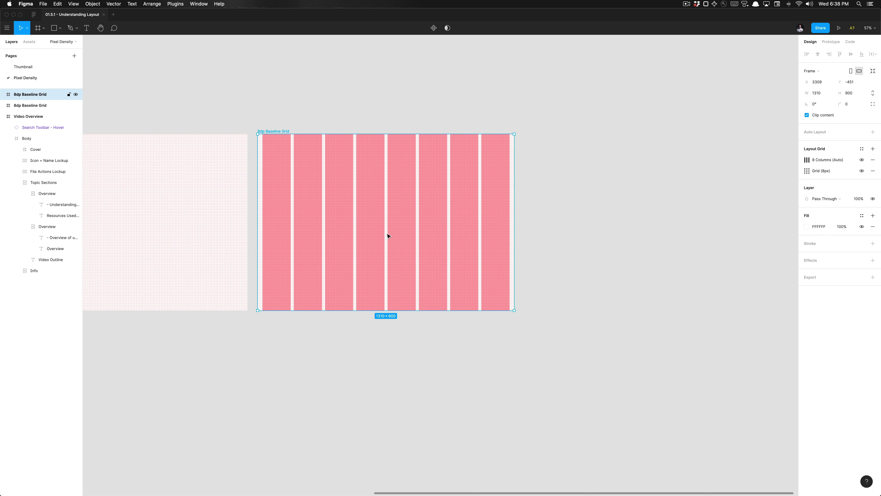
drag(511, 308, 579, 349)
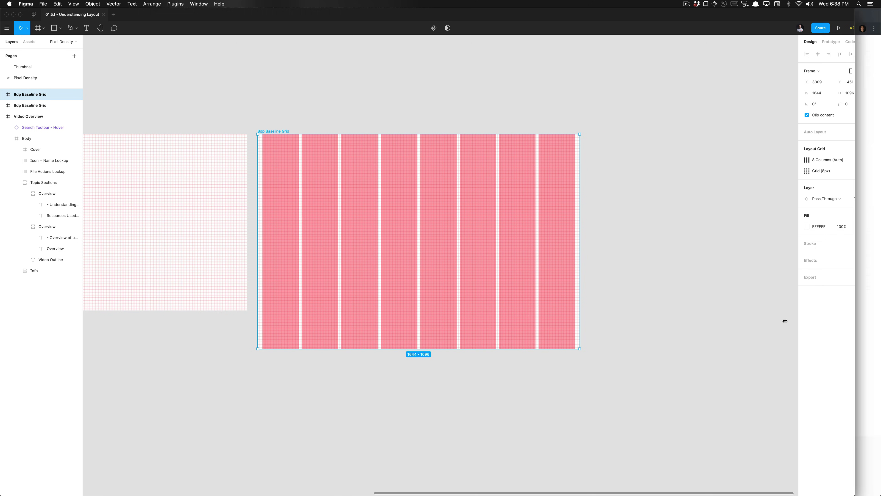
drag(771, 319, 879, 272)
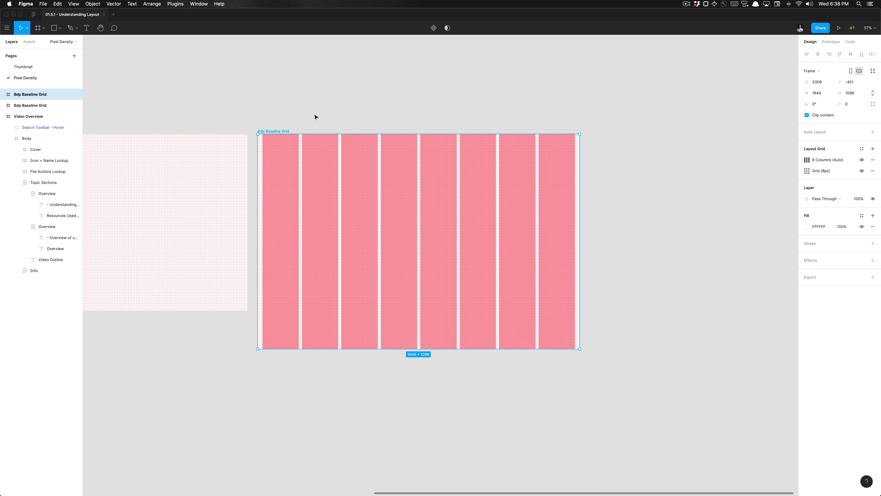
- Rename the column-grid frame to 'Responsive Grid Layout'
click(317, 113)
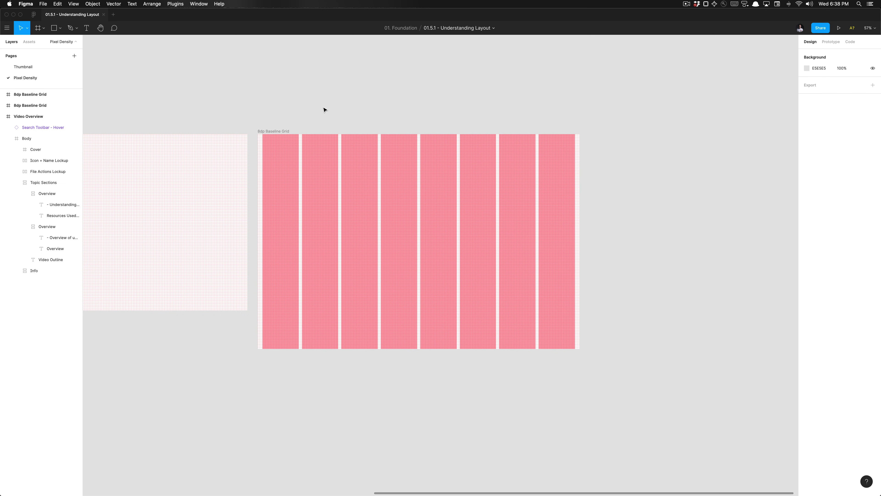
click(264, 154)
key(super+r)
text(Responsive  Grid Layot)
key(Left)
key(Left)
key(Left)
key(Left)
key(Left)
key(BackSpace)
text(ut)
key(Return)
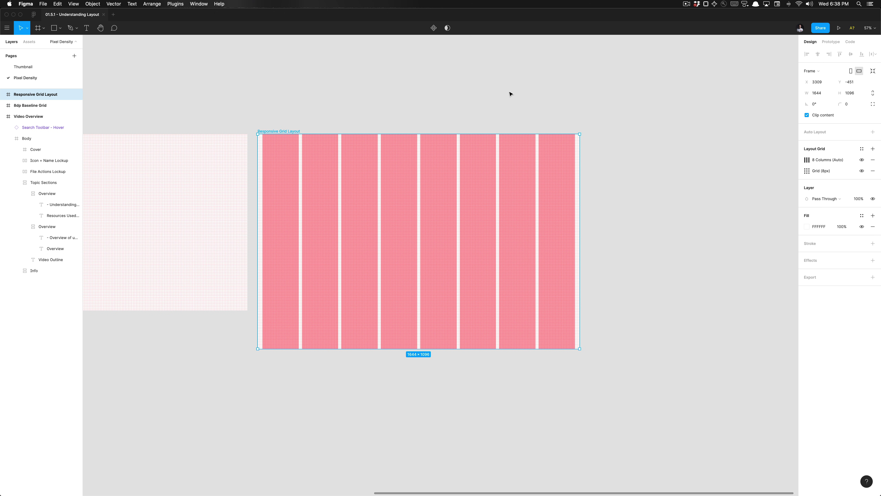
click(472, 69)
- Hide the layout grids with Ctrl+G and open the App Bar Components link in the browser
scroll(287, 124, down, 5)
scroll(287, 123, left, 4)
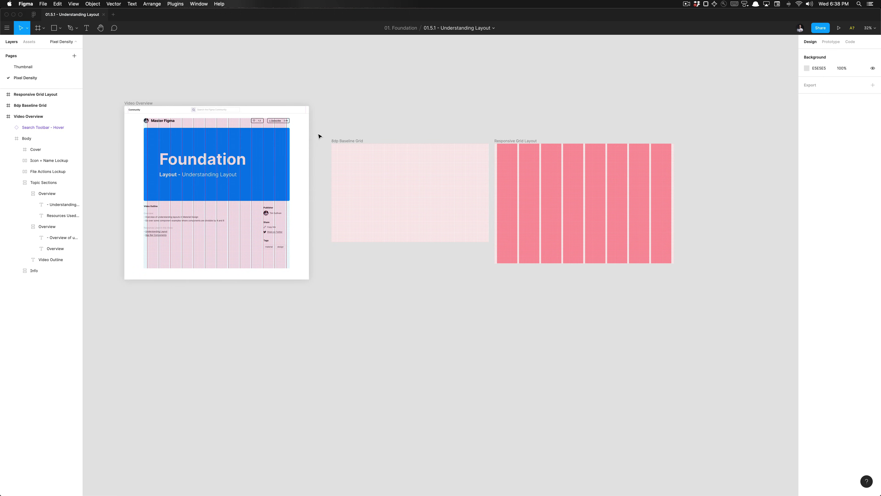
key(ctrl+g)
scroll(305, 163, up, 5)
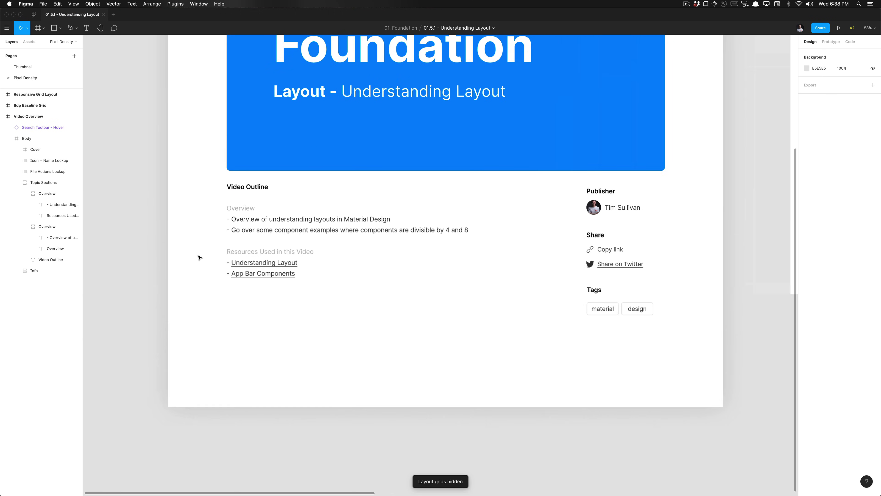
scroll(198, 257, up, 5)
click(239, 289)
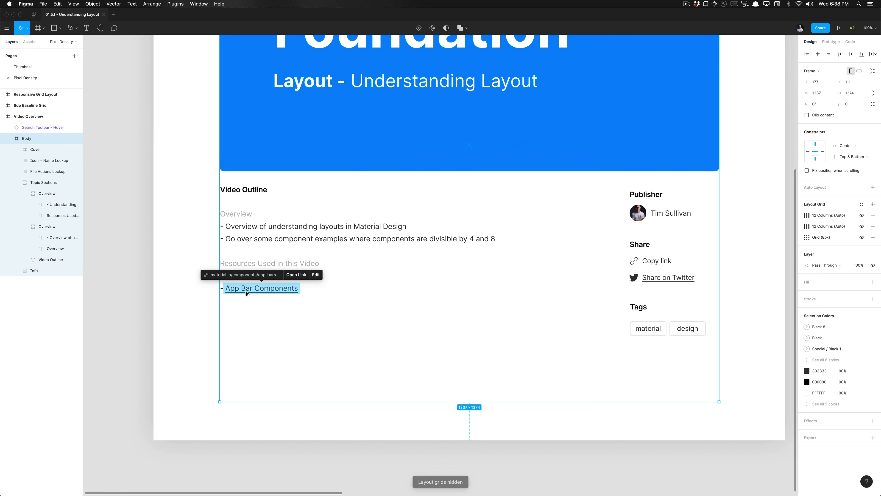
click(298, 276)
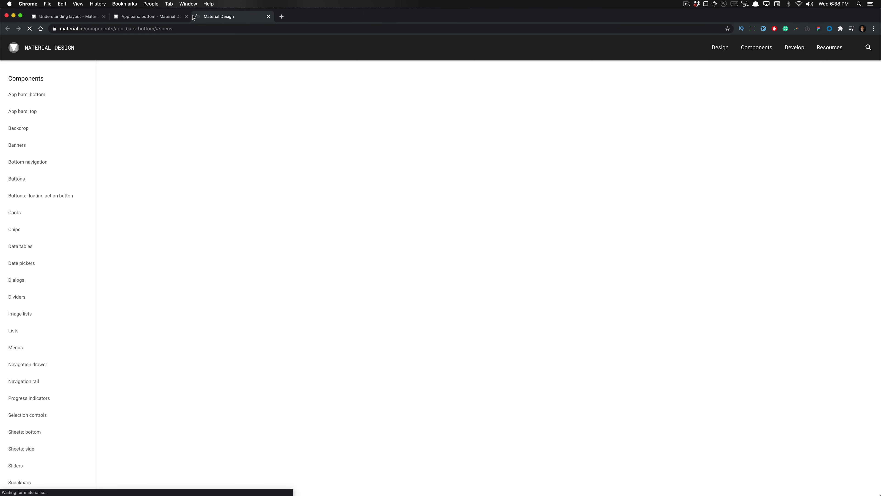
- Close the duplicate tab and bring up the App bars: bottom Specs section with its FAB Center diagram
key(super+w)
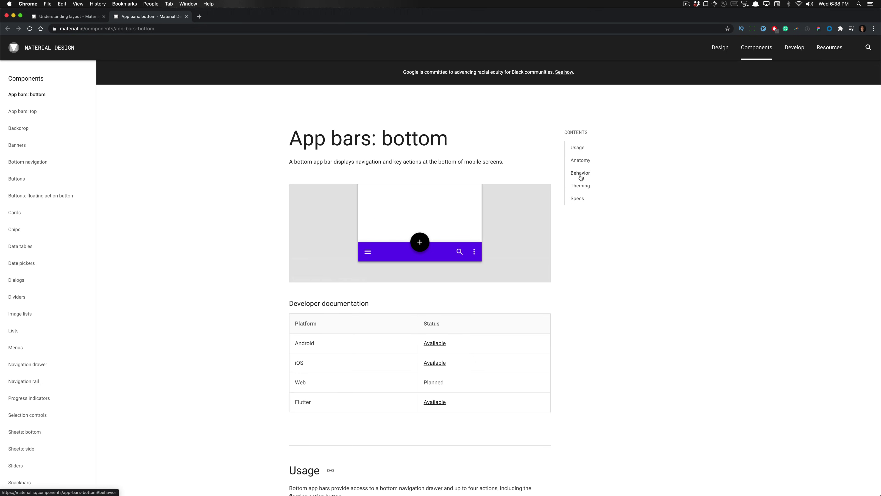
click(580, 175)
click(579, 164)
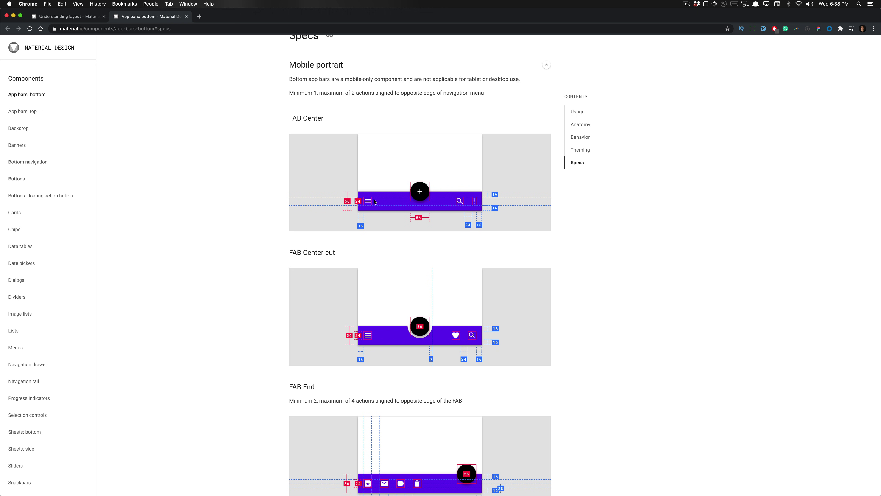
scroll(375, 201, up, 5)
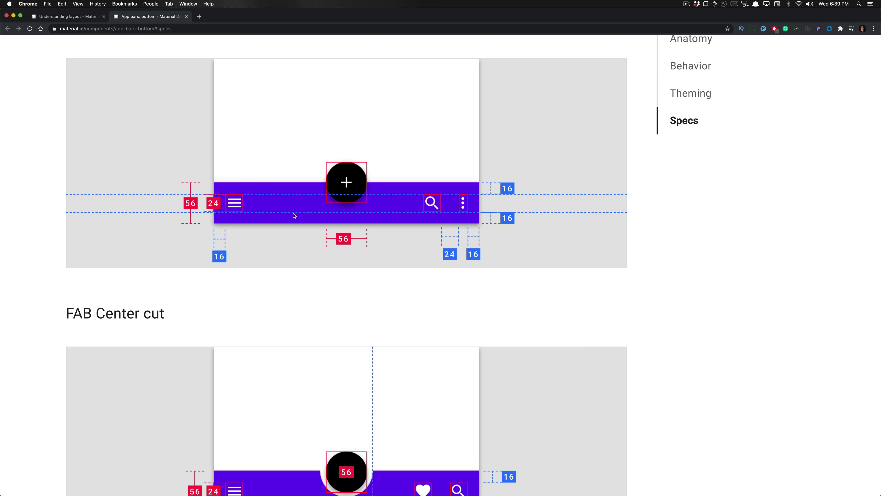
- Scroll through the FAB Center cut, FAB End and No FAB bottom app bar specs
key(super+minus)
key(super+minus)
scroll(293, 214, down, 6)
scroll(239, 210, down, 1)
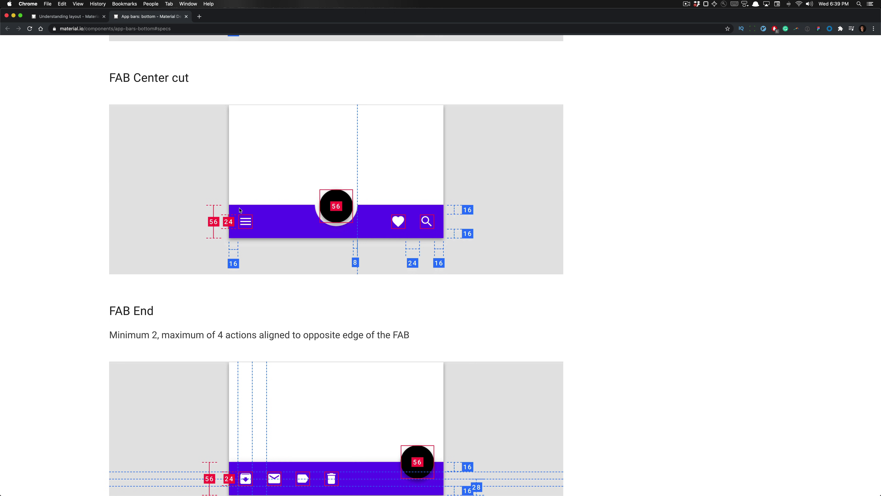
scroll(239, 209, up, 2)
scroll(239, 209, down, 2)
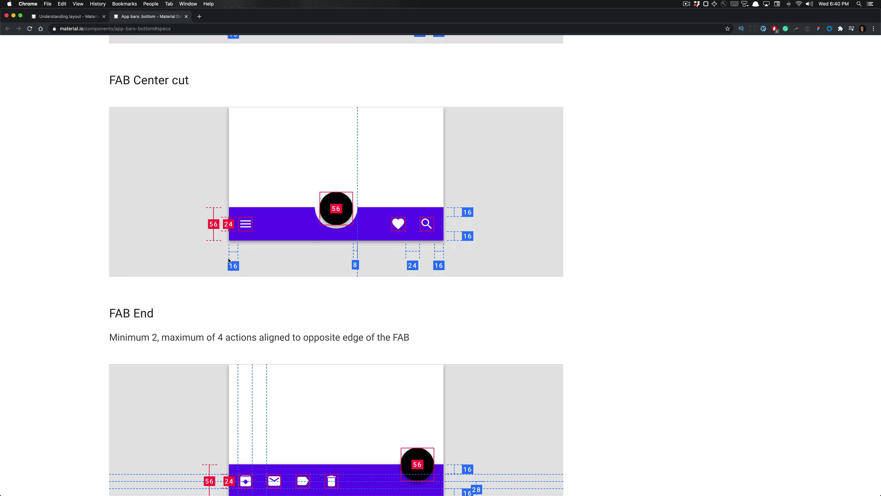
scroll(229, 257, down, 2)
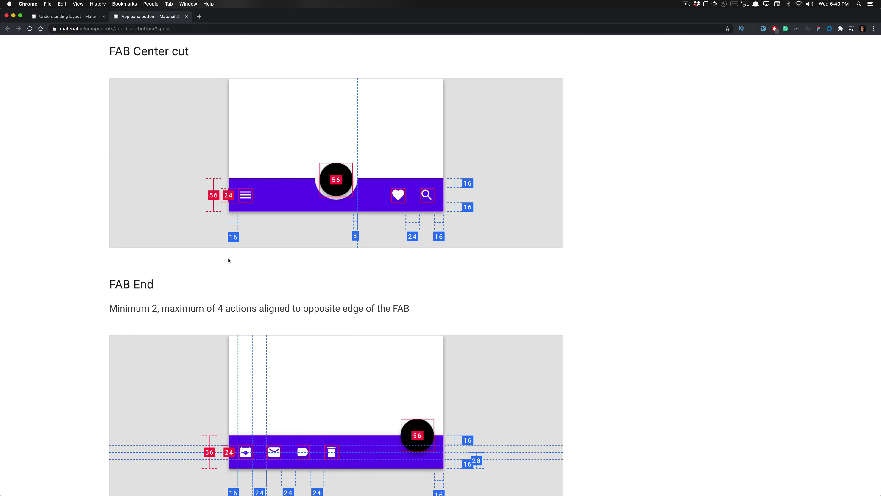
scroll(229, 259, down, 10)
scroll(226, 275, up, 2)
scroll(226, 275, up, 3)
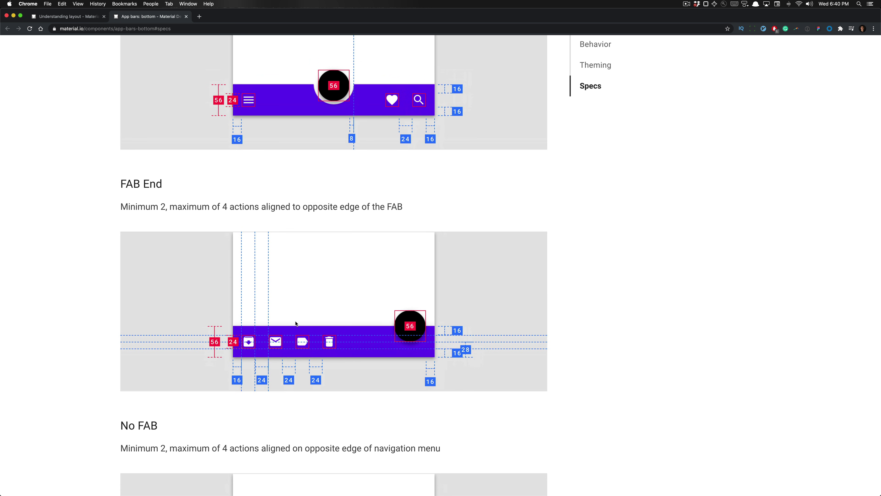
scroll(295, 323, down, 5)
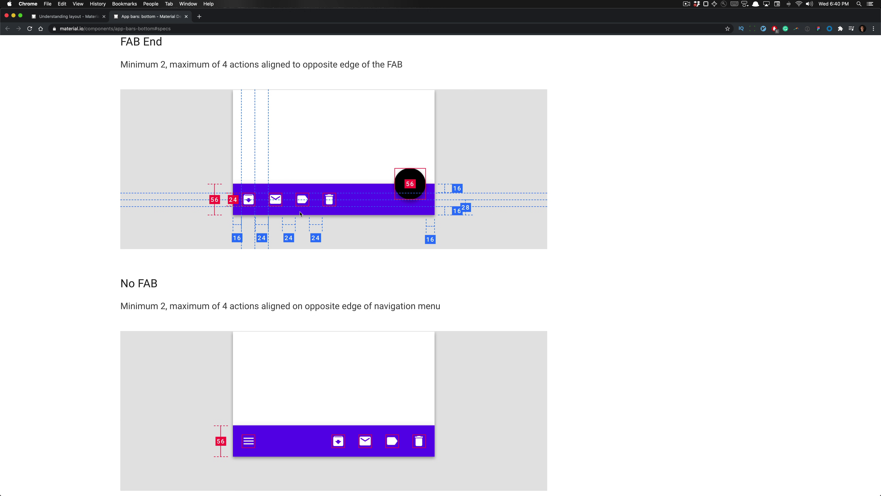
scroll(301, 214, down, 3)
- Zoom the page out and review the Mobile landscape bottom app bar specs
key(super+minus)
key(super+minus)
scroll(236, 352, down, 3)
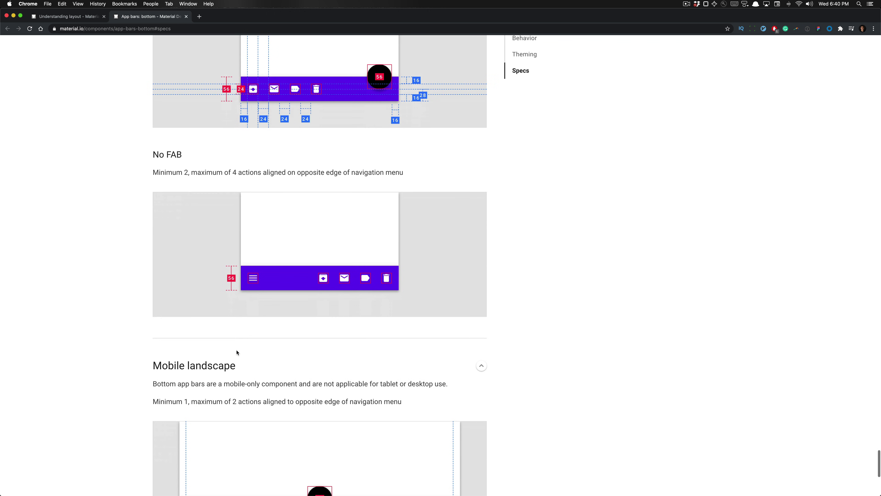
key(super+minus)
scroll(236, 352, down, 3)
scroll(411, 319, down, 3)
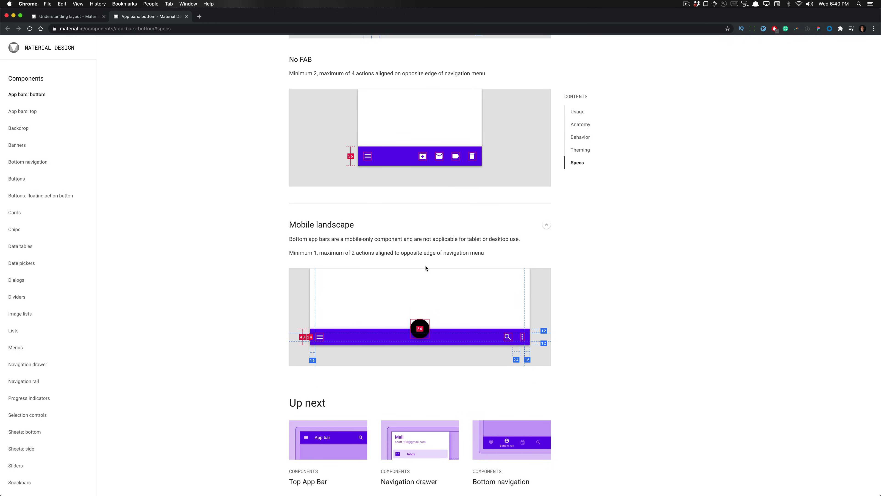
scroll(410, 239, up, 20)
scroll(410, 241, up, 20)
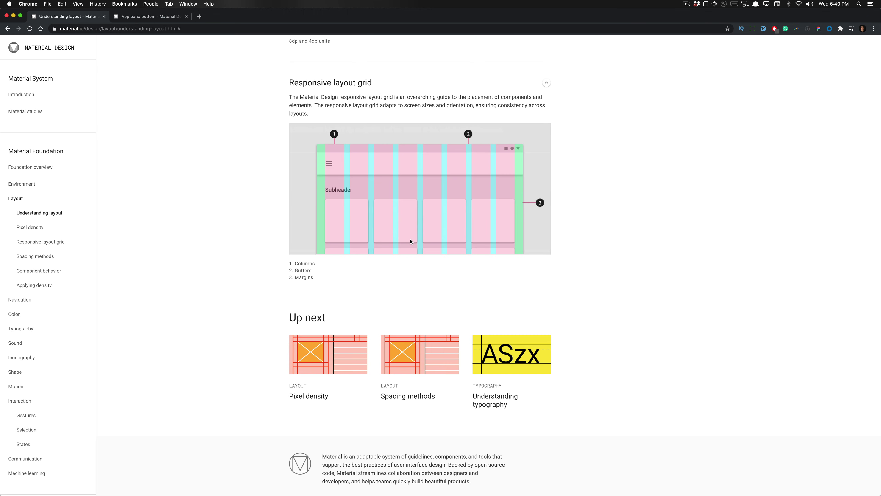